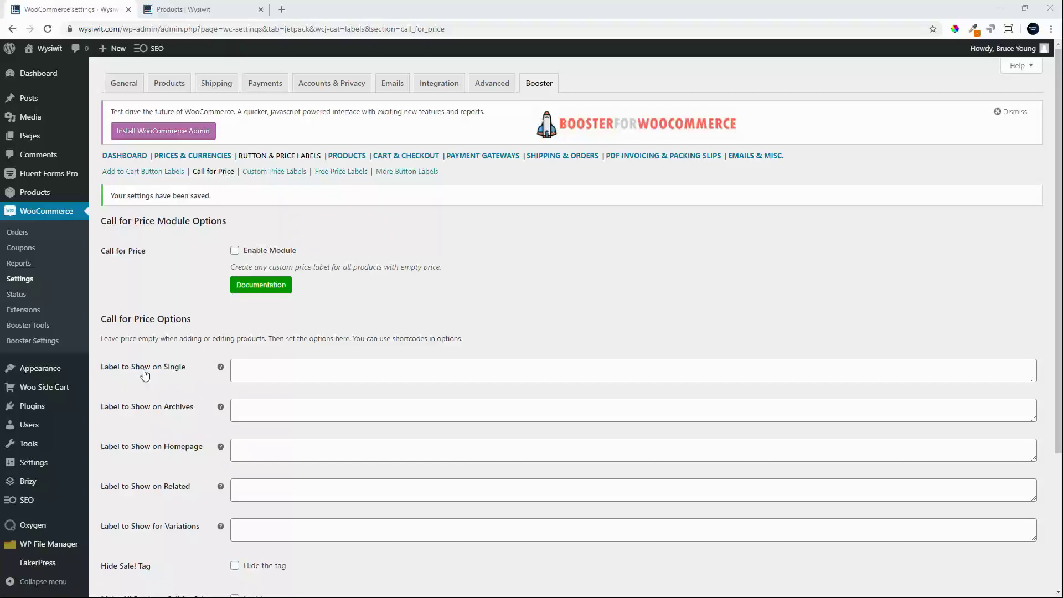
# Enable the Call for Price module with single-product label 'Call for price' and save
pyautogui.click(235, 250)
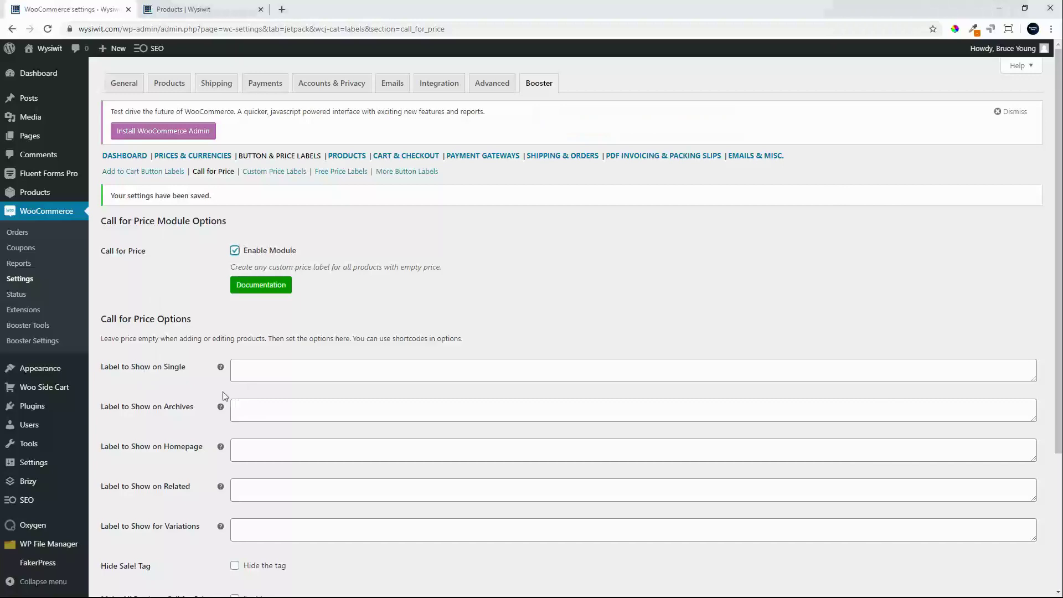
pyautogui.click(267, 371)
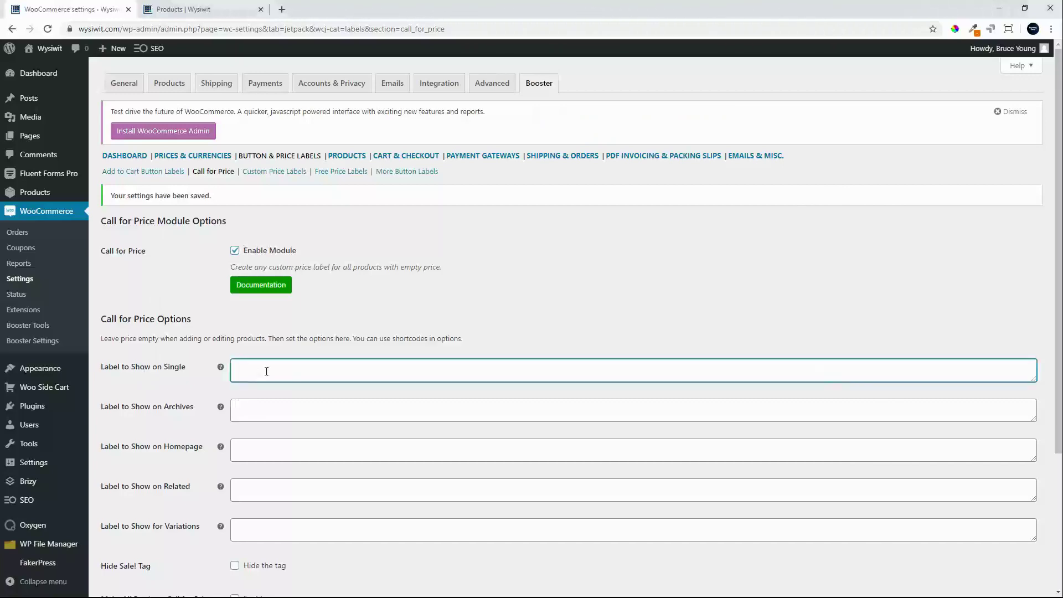
pyautogui.write('Call')
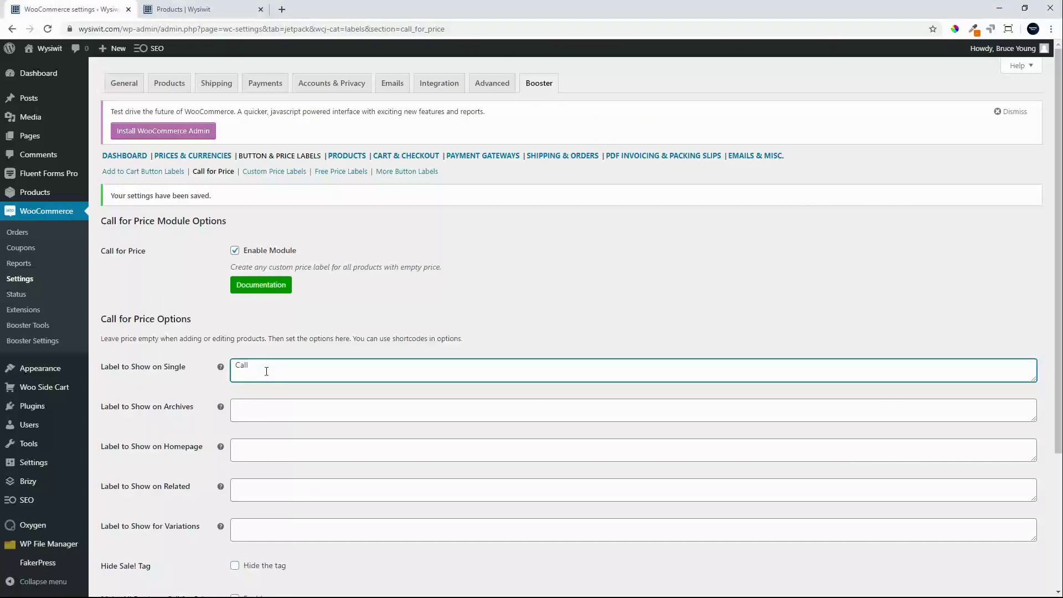
pyautogui.write(' for price')
pyautogui.scroll(-3, 264, 515)
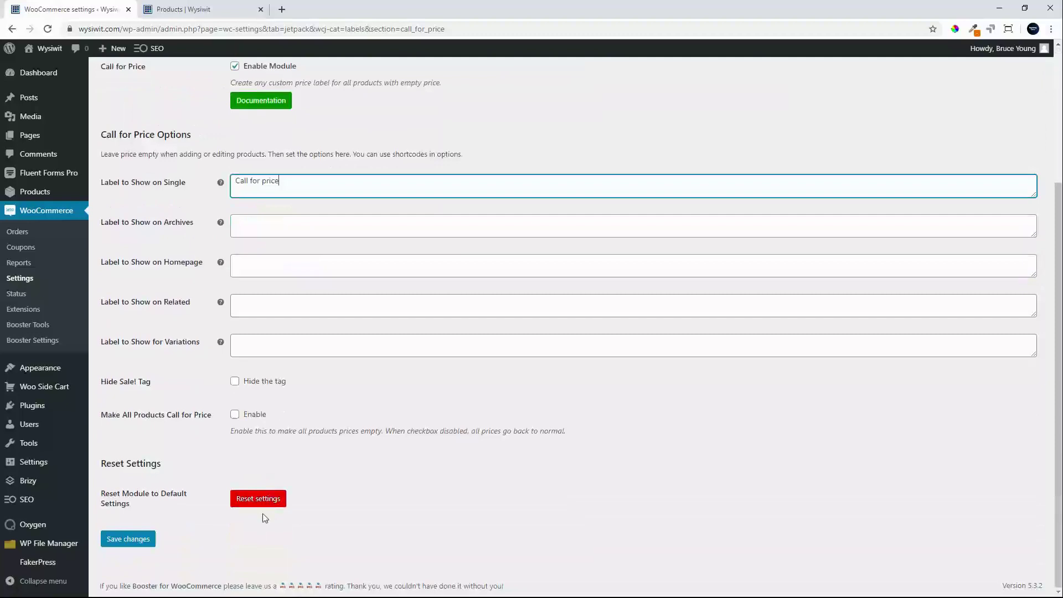
pyautogui.click(124, 539)
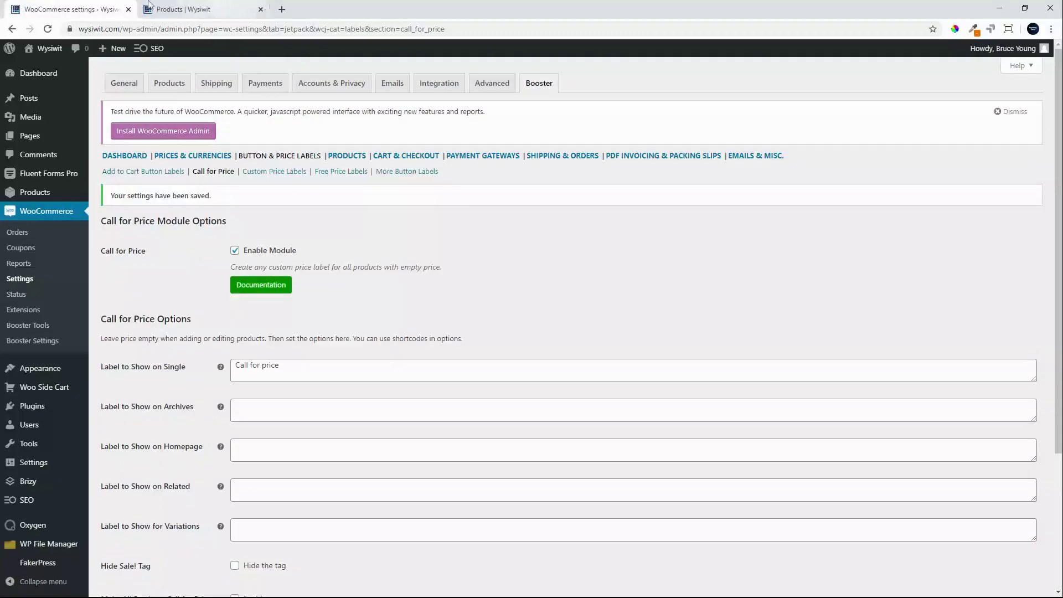
# Reload the shop page and open the Polo product, still priced R0.00
pyautogui.click(168, 12)
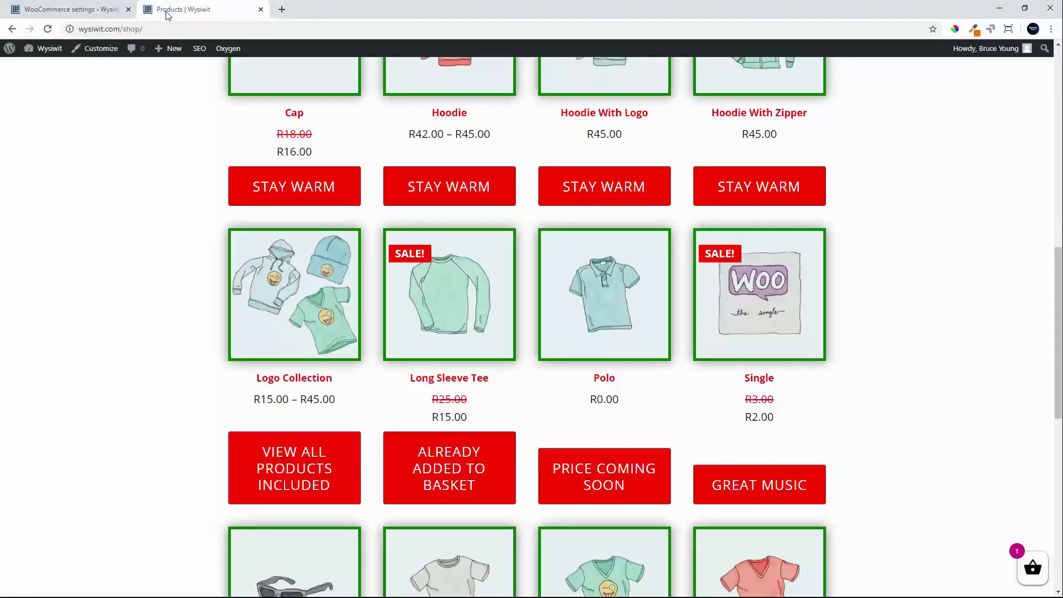
pyautogui.click(49, 30)
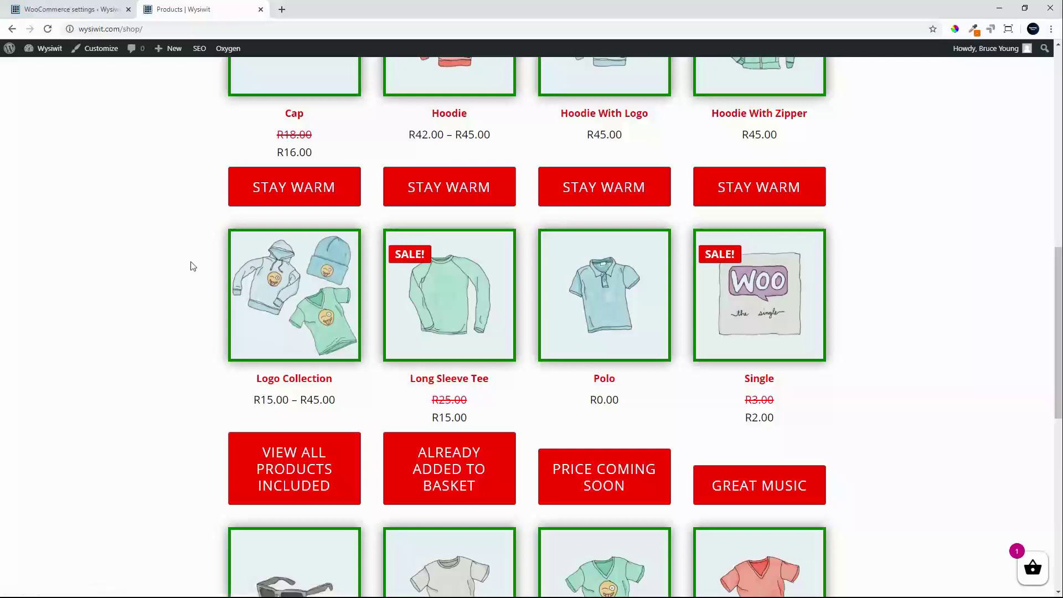
pyautogui.scroll(-2, 164, 239)
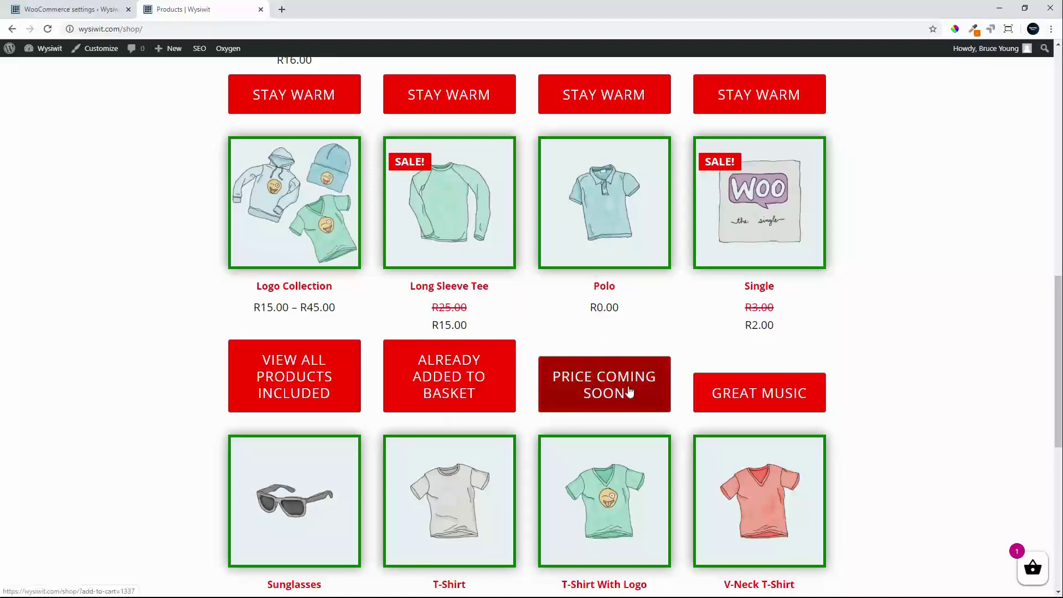
pyautogui.click(590, 214)
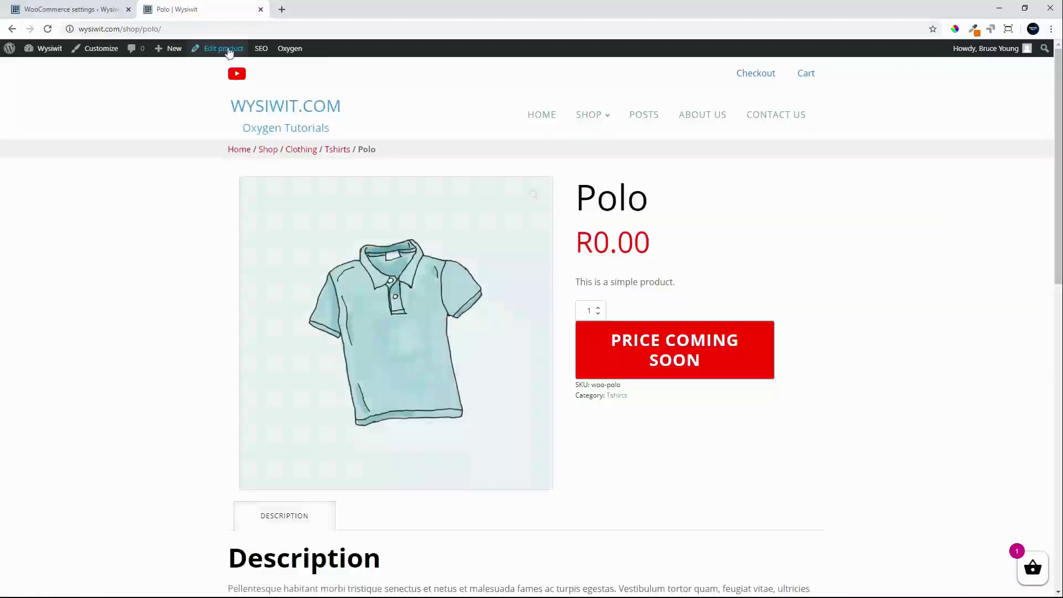
# Clear the Polo product's regular price in Product data and update the product
pyautogui.click(223, 48)
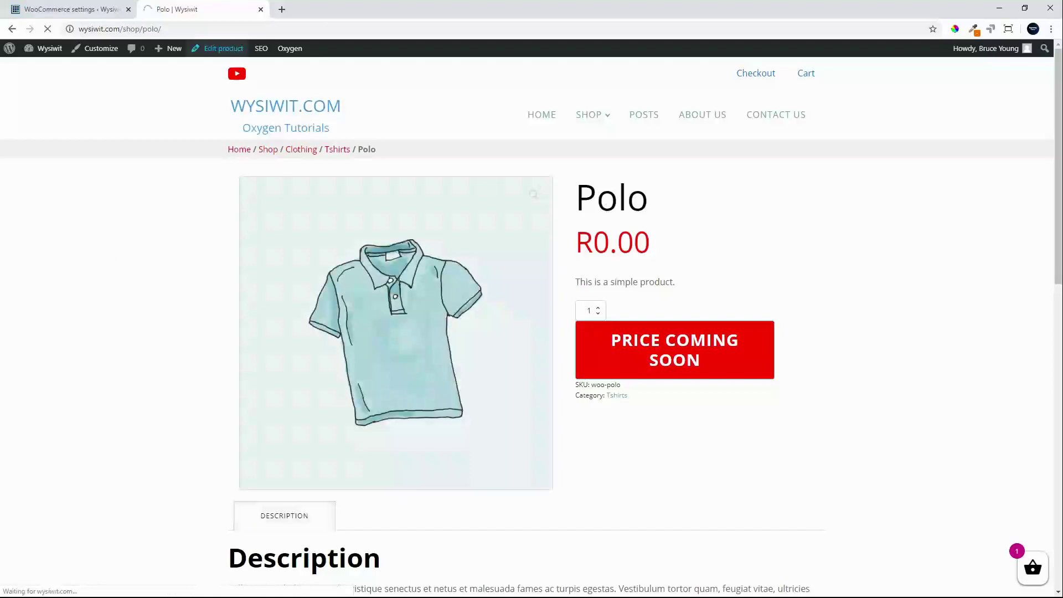
pyautogui.scroll(-4, 659, 400)
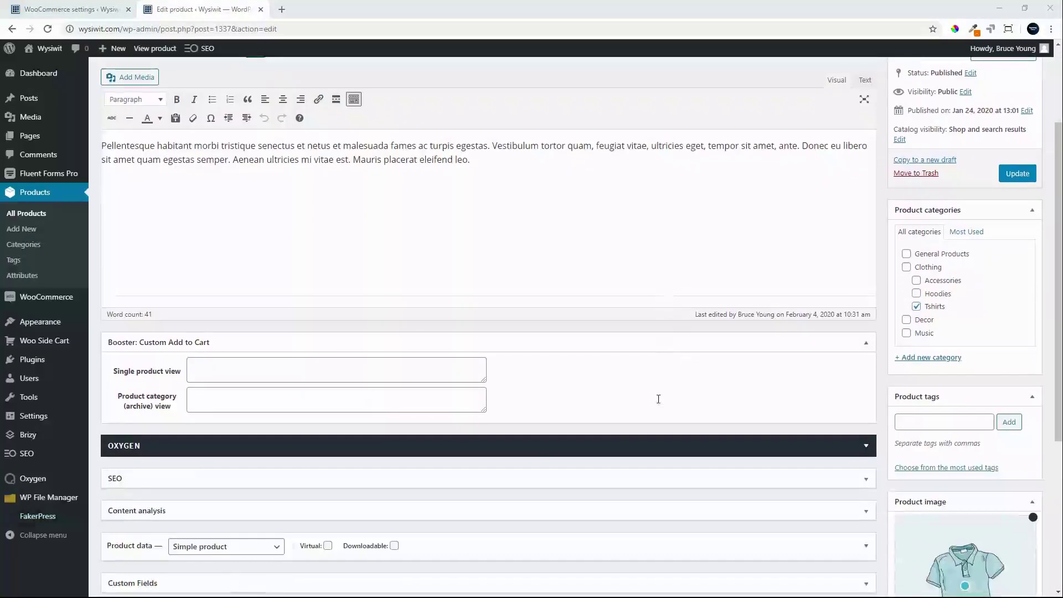
pyautogui.scroll(-2, 658, 399)
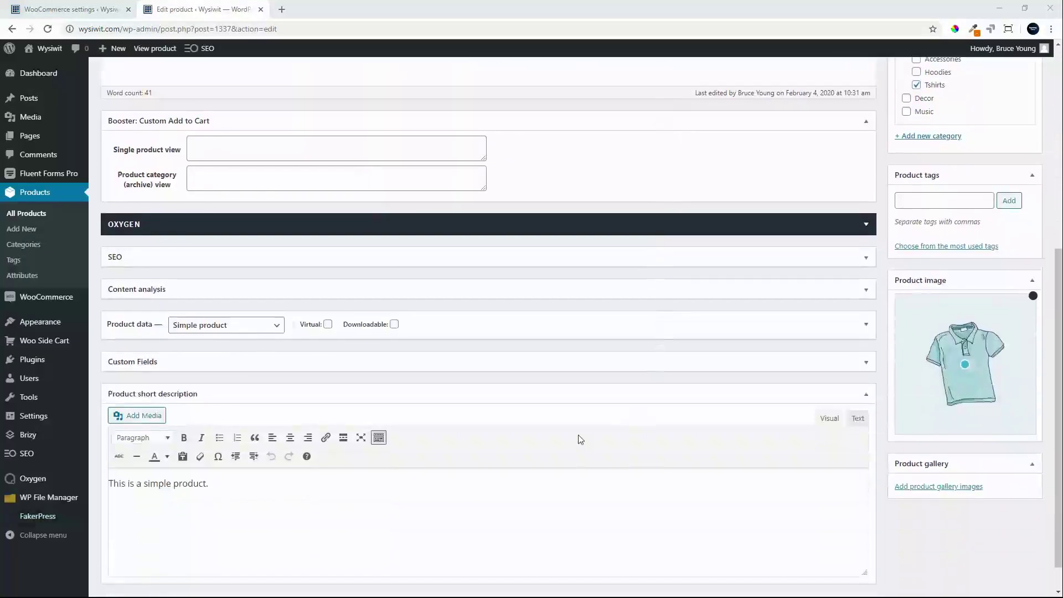
pyautogui.click(519, 324)
pyautogui.click(359, 356)
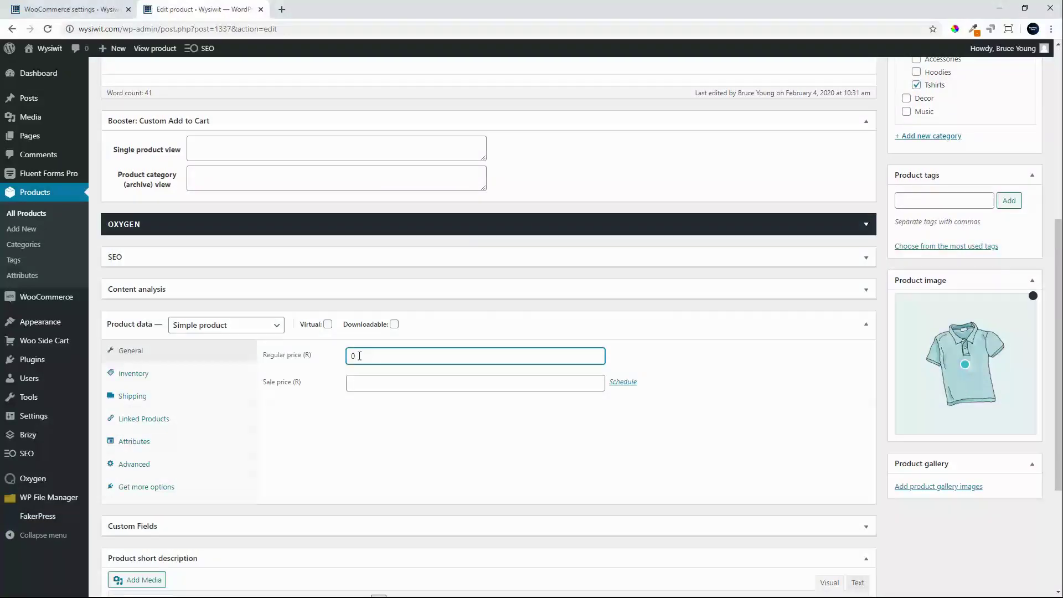
pyautogui.scroll(4, 946, 390)
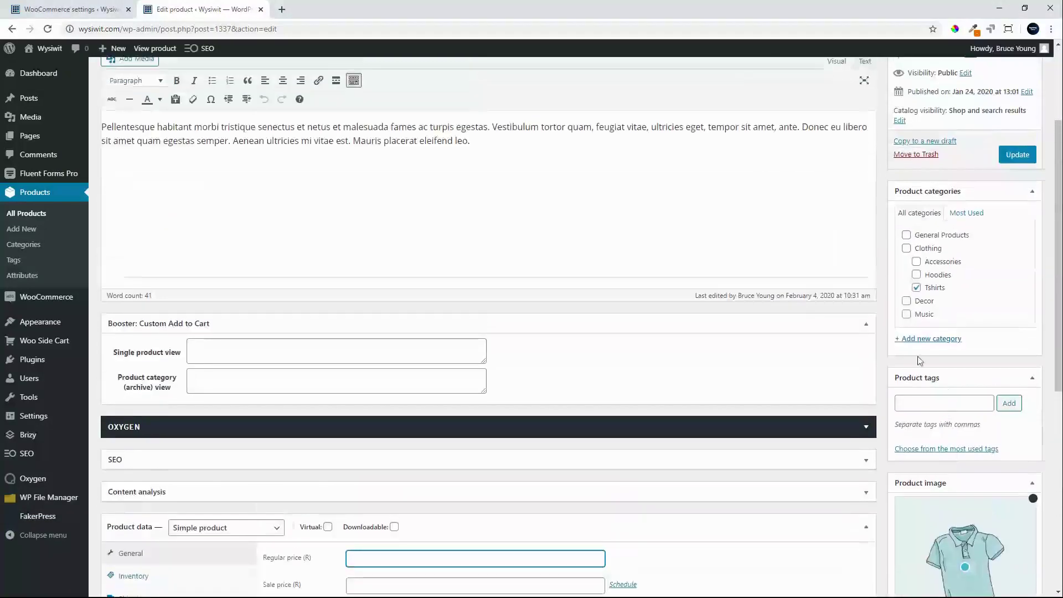
pyautogui.click(1013, 157)
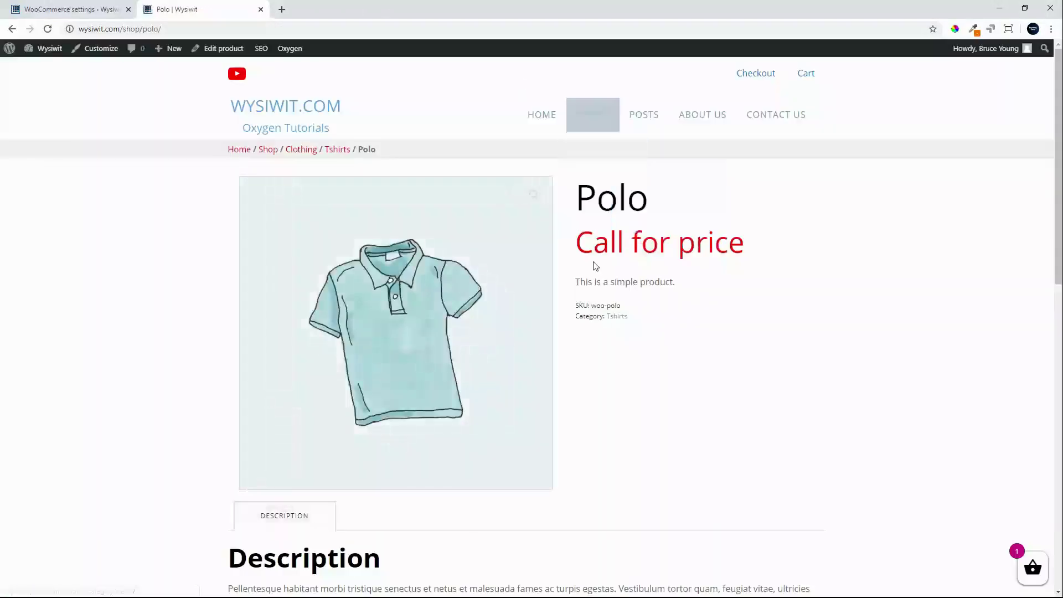
# Go to the shop and find the Polo listing with no price and a Read More button
pyautogui.click(590, 119)
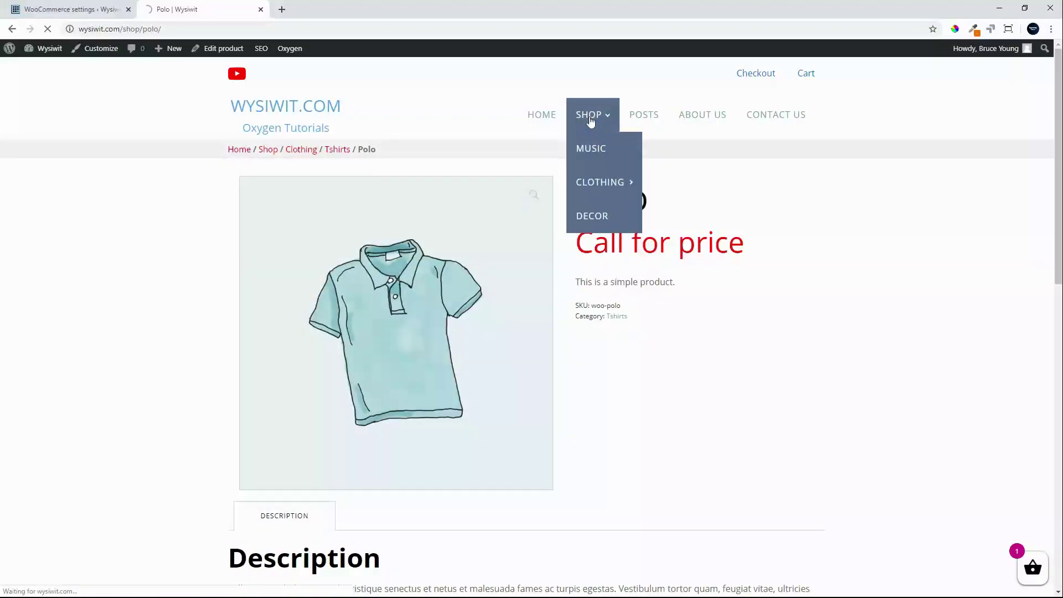
pyautogui.scroll(-2, 595, 224)
pyautogui.scroll(-12, 594, 224)
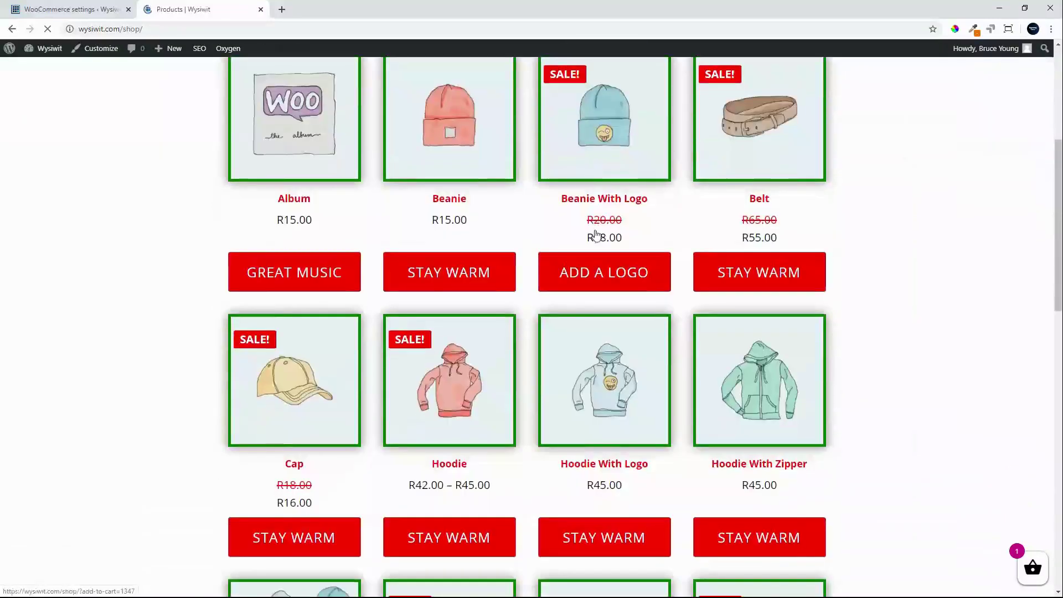
pyautogui.scroll(-1, 596, 236)
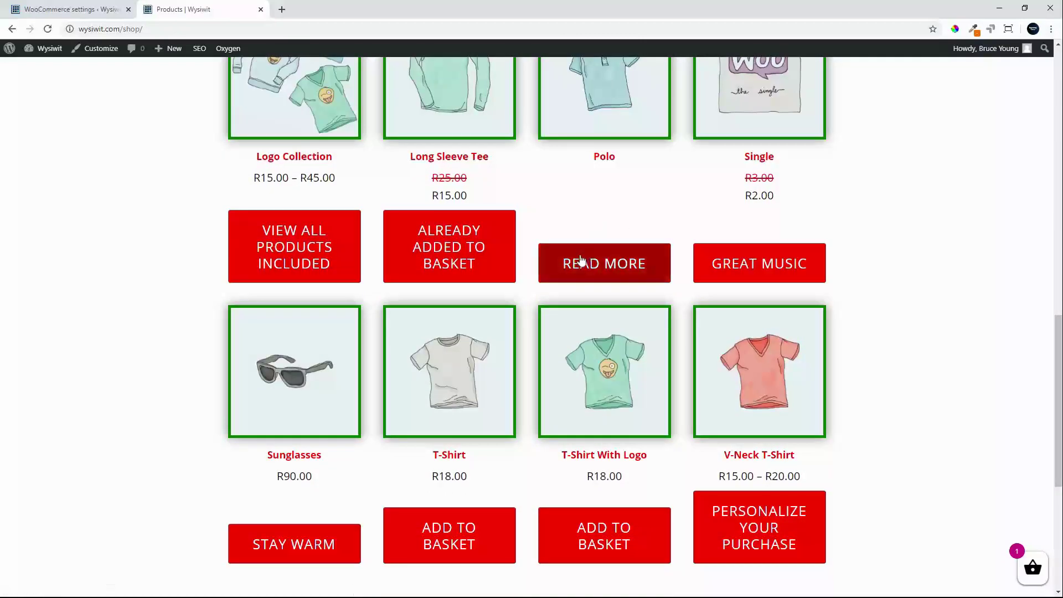
# Paste 'Call for price' into the archive, homepage, related and variations labels and save
pyautogui.click(66, 8)
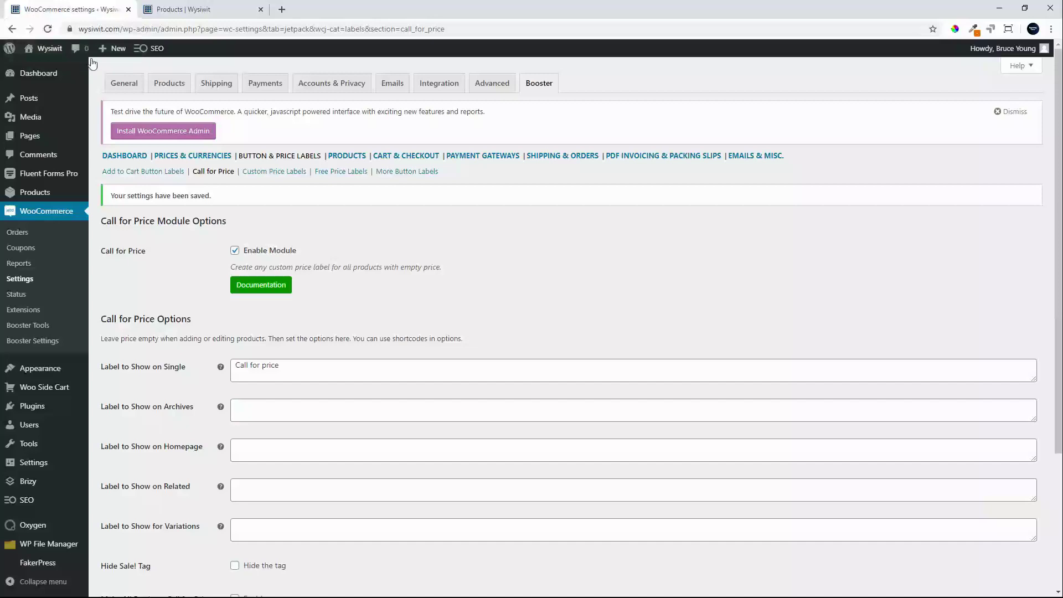
pyautogui.scroll(-1, 350, 333)
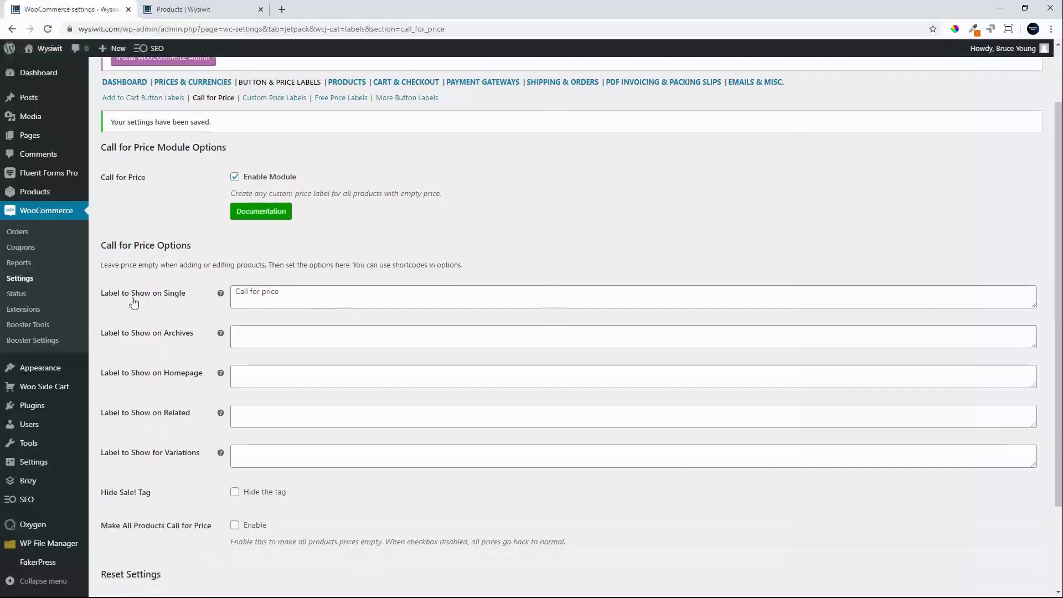
pyautogui.tripleClick(287, 298)
pyautogui.hotkey('ctrl', 'c')
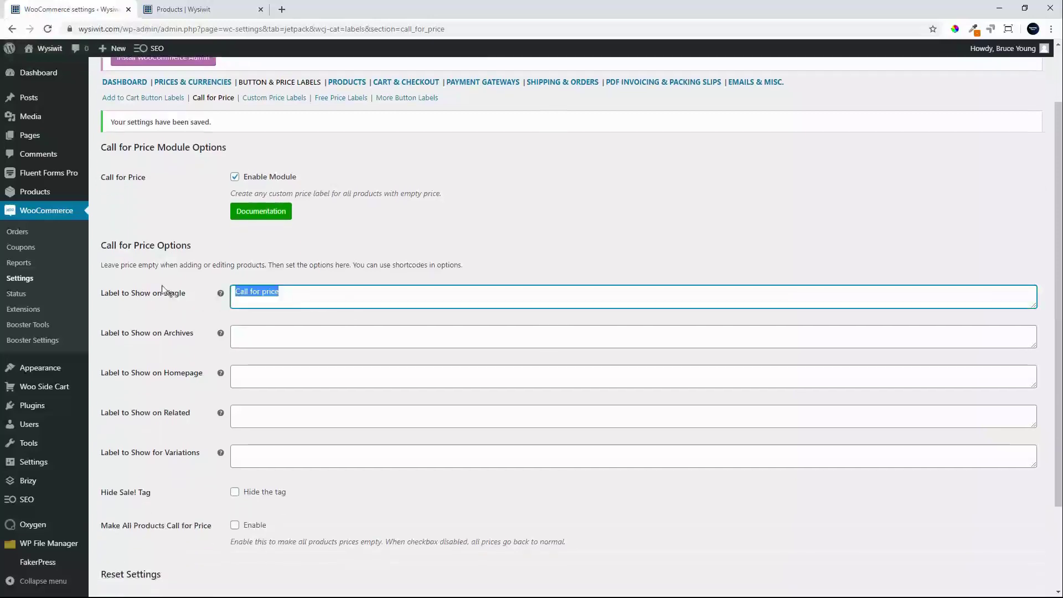
pyautogui.click(263, 341)
pyautogui.hotkey('ctrl', 'v')
pyautogui.click(257, 371)
pyautogui.hotkey('ctrl', 'v')
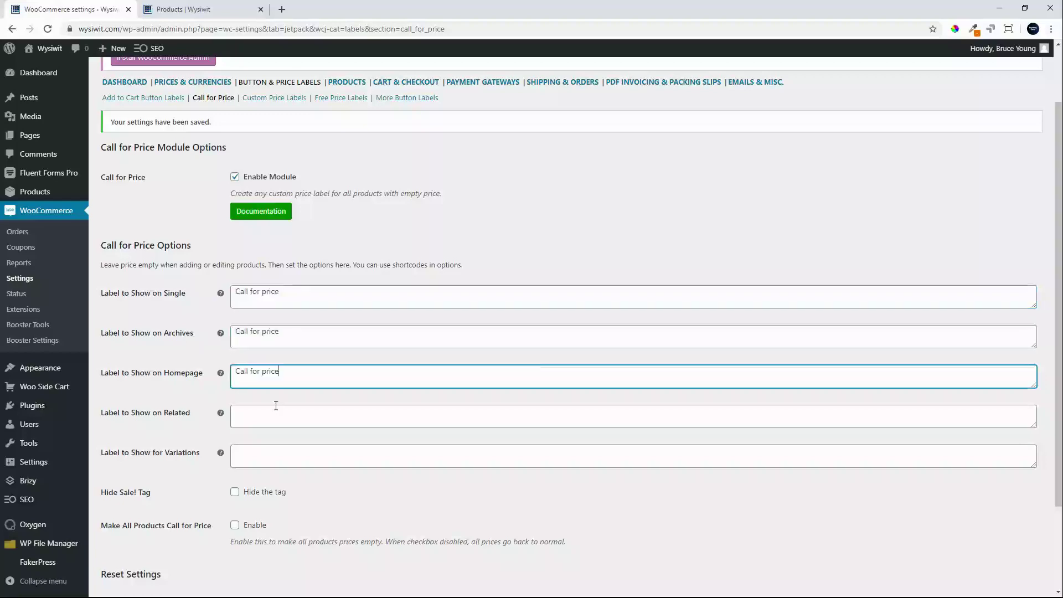
pyautogui.click(260, 415)
pyautogui.hotkey('ctrl', 'v')
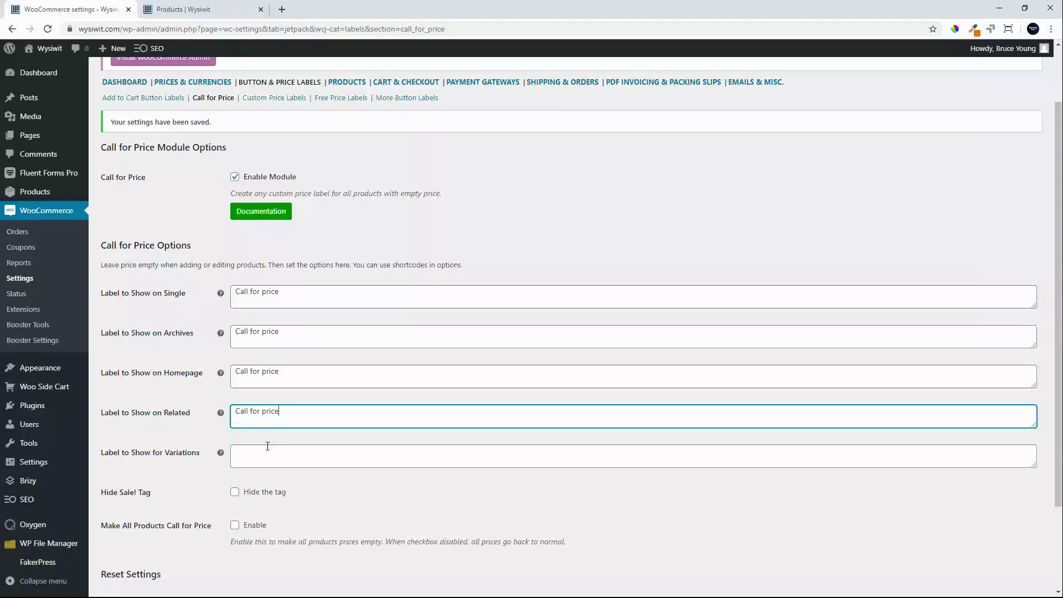
pyautogui.click(264, 449)
pyautogui.hotkey('ctrl', 'v')
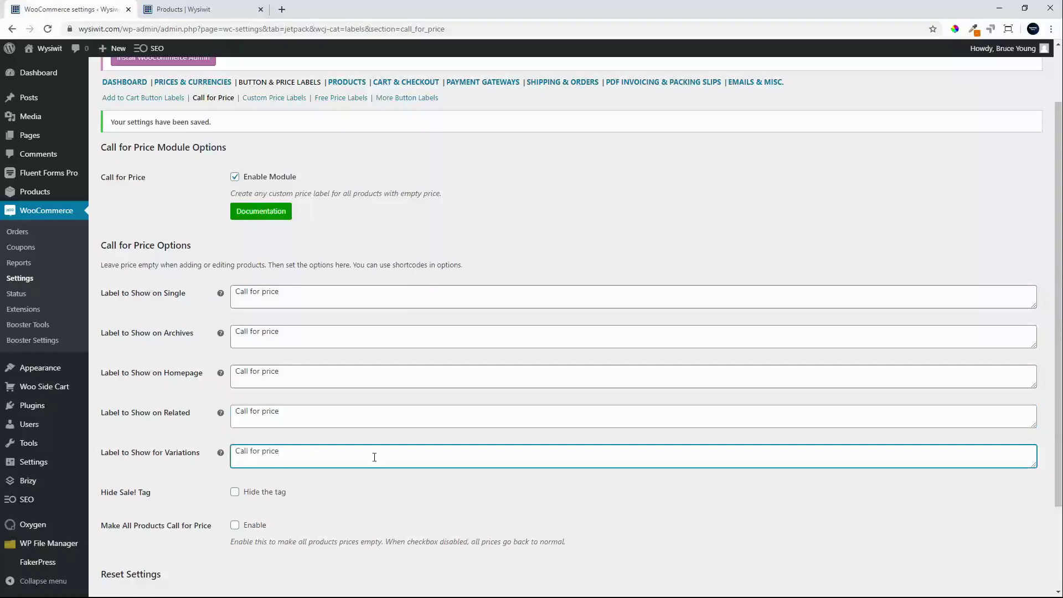
pyautogui.scroll(-2, 368, 467)
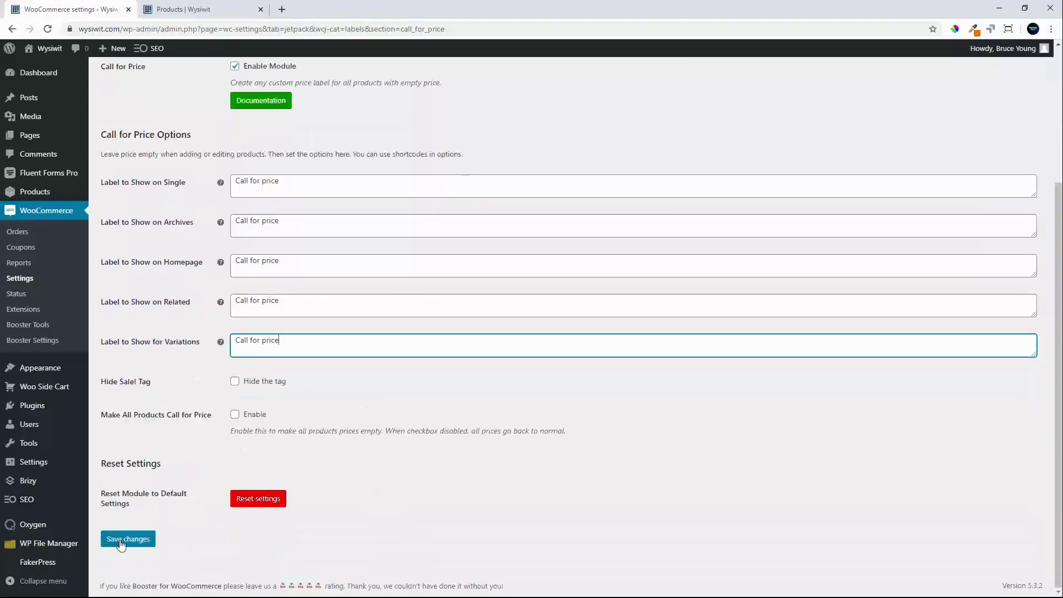
pyautogui.click(122, 543)
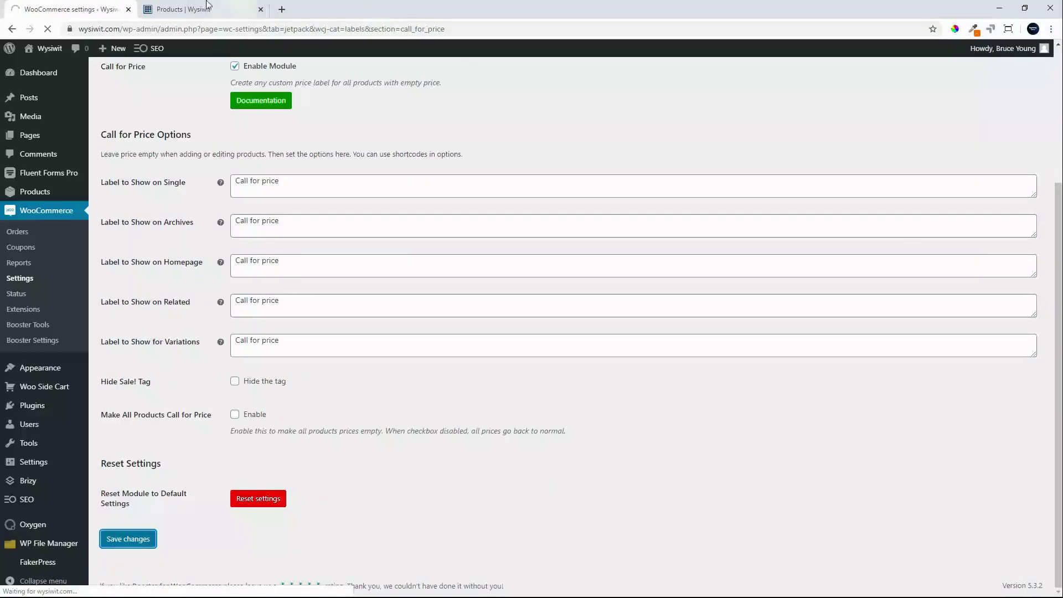
# Reload the shop and open Polo, now showing 'Call for price' instead of a price
pyautogui.click(189, 9)
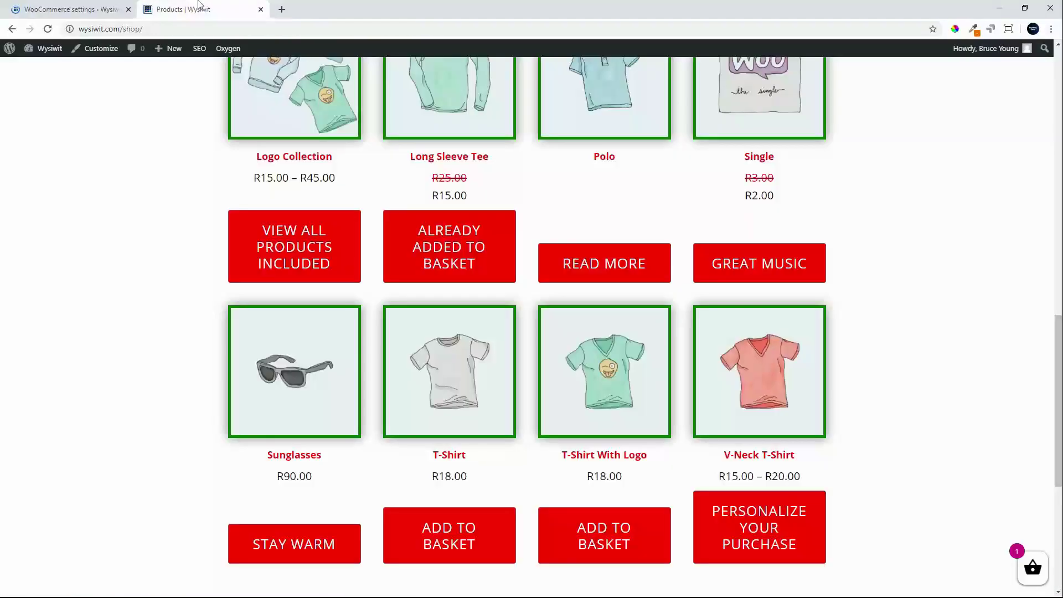
pyautogui.click(48, 28)
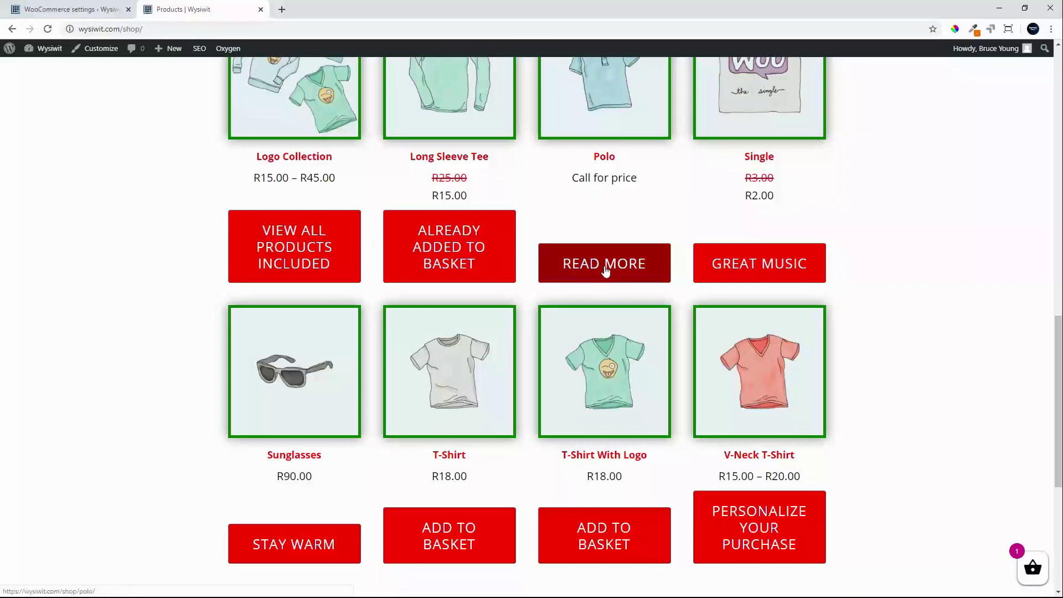
pyautogui.click(605, 270)
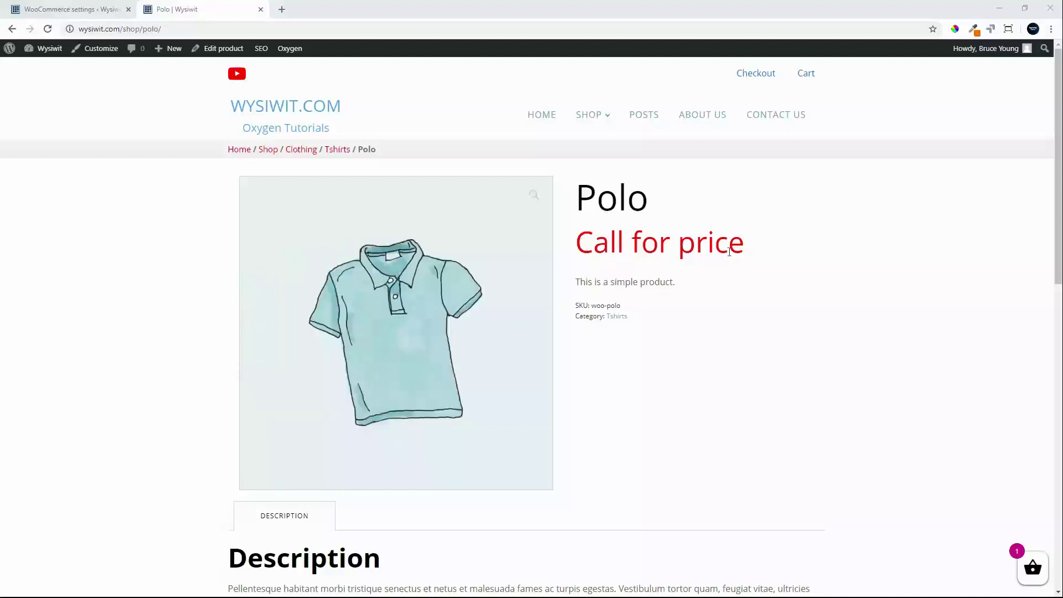
# Wrap the single-product label in an HTML tel: link with a phone number, fixing stray quotes
pyautogui.click(93, 15)
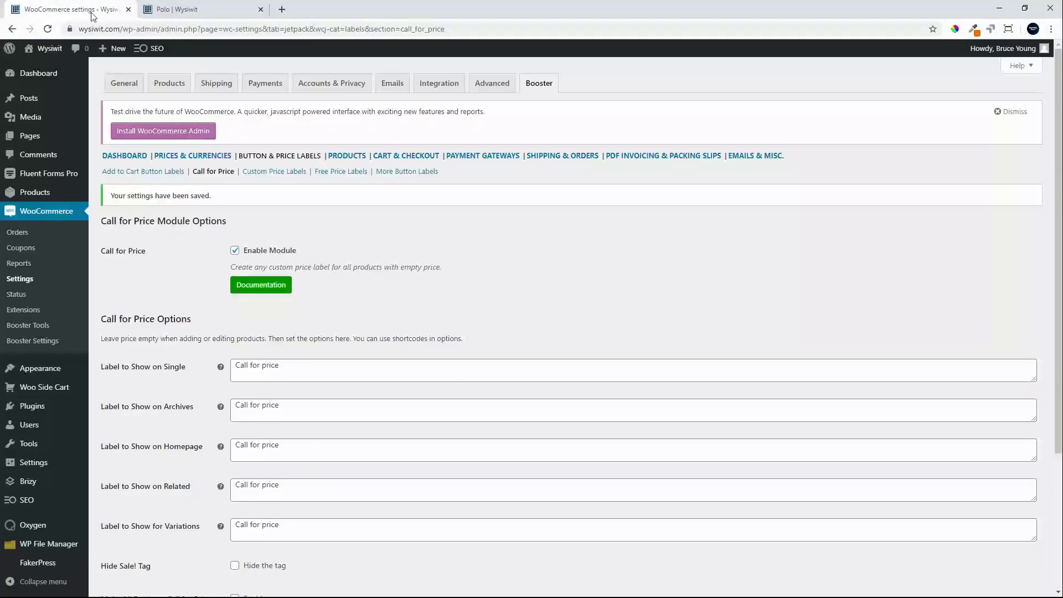
pyautogui.click(233, 364)
pyautogui.write('<a h')
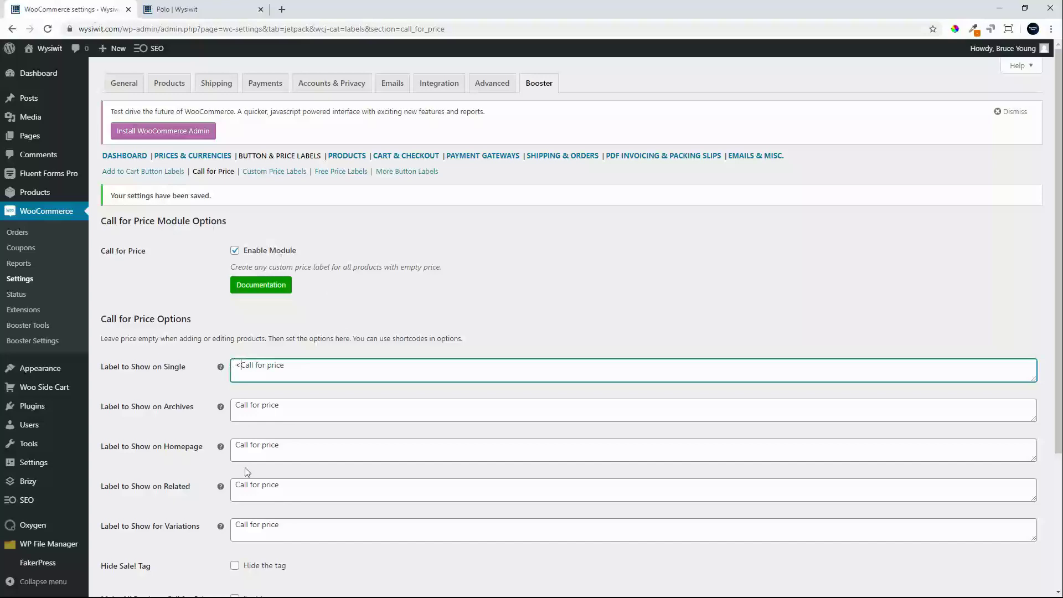
pyautogui.write('ref=tel:12345678')
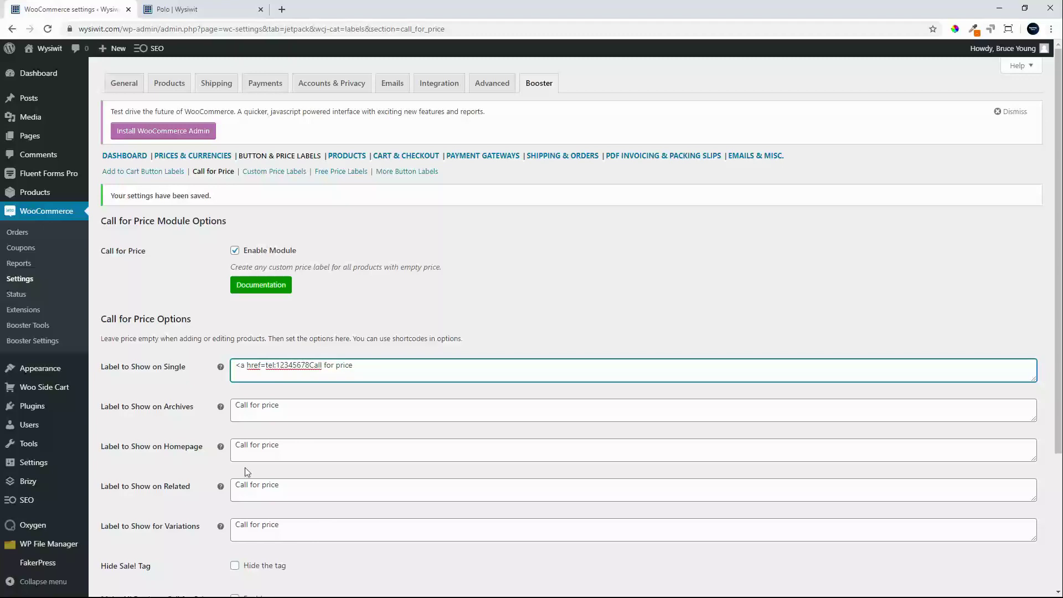
pyautogui.write('>')
pyautogui.click(376, 370)
pyautogui.write('</a>')
pyautogui.write('""')
pyautogui.press('BackSpace')
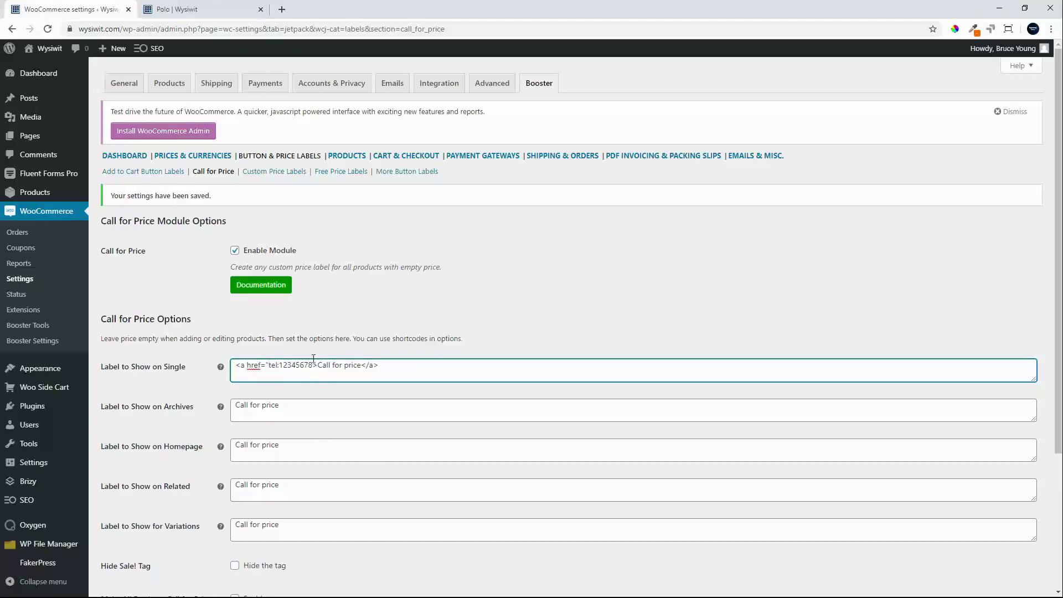
pyautogui.write('""')
pyautogui.press('BackSpace')
pyautogui.scroll(-3, 294, 448)
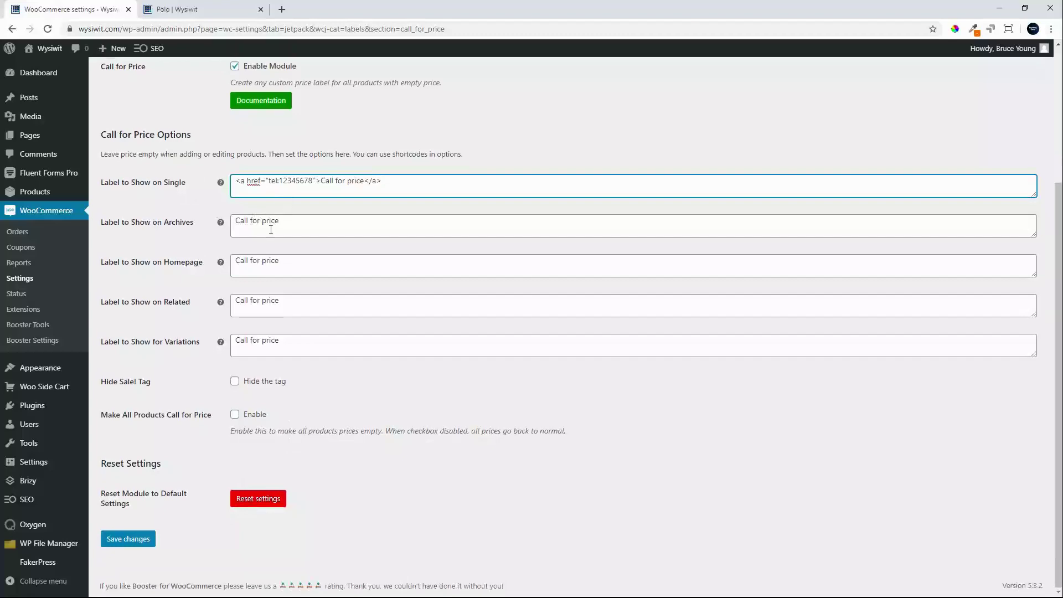
# Save the tel-link label, then reload Polo and test the Call for price phone link
pyautogui.click(128, 540)
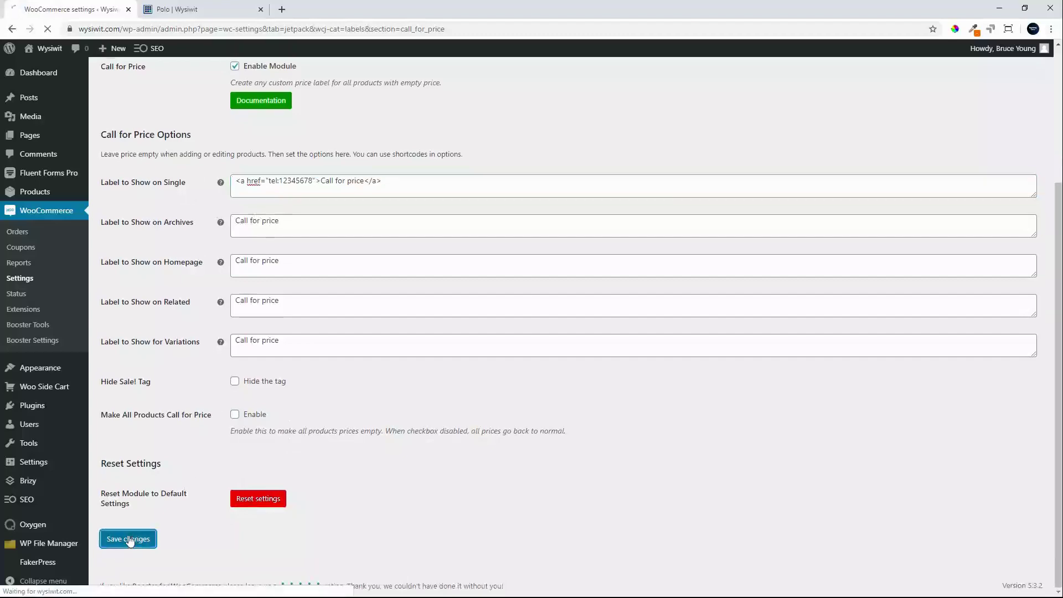
pyautogui.click(177, 10)
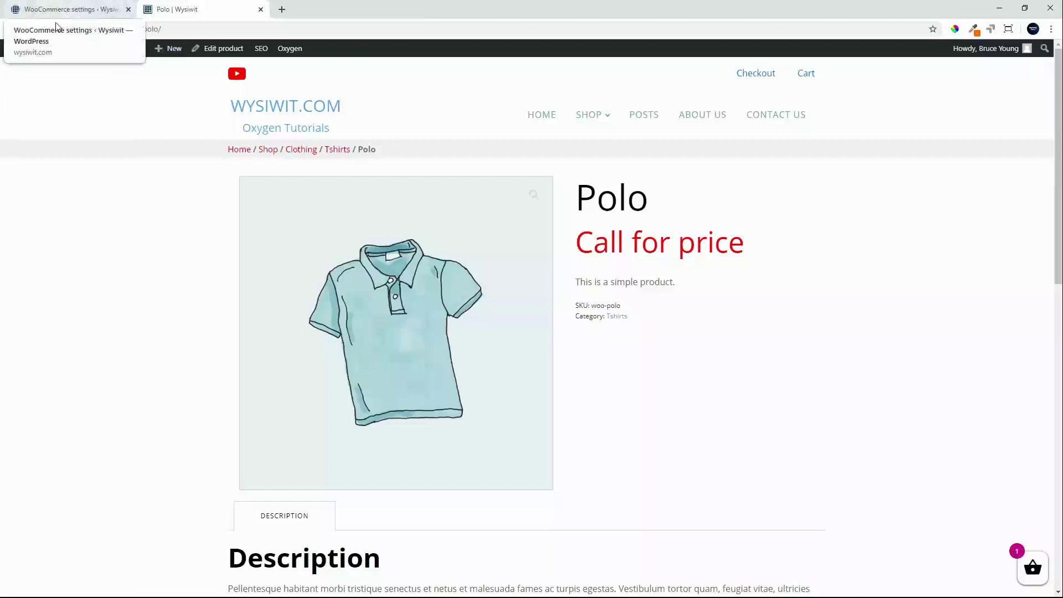
pyautogui.click(47, 29)
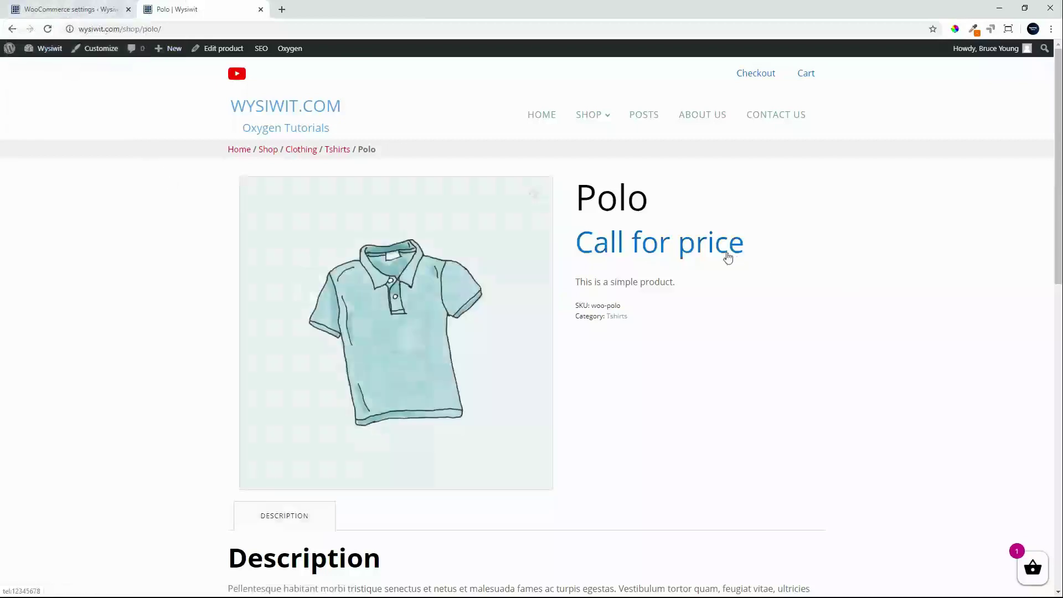
pyautogui.click(698, 252)
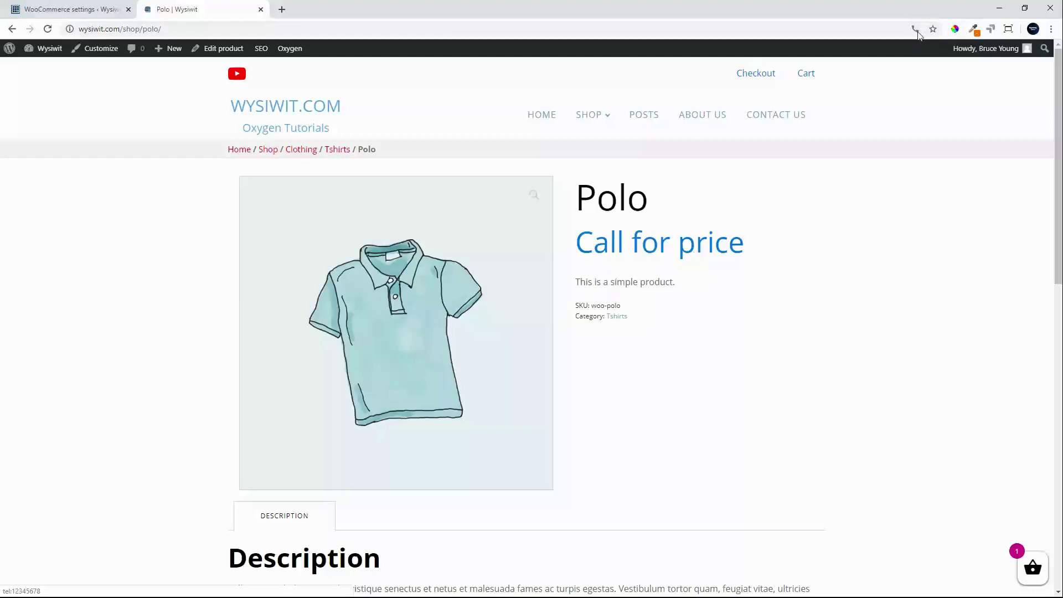
pyautogui.click(702, 257)
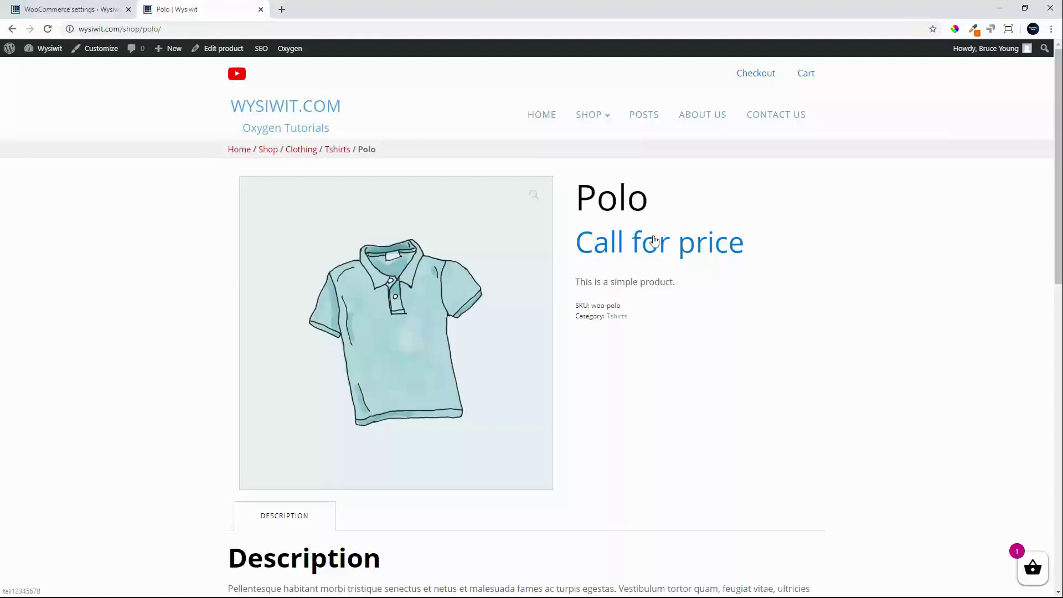
# Wrap 'Call for price' in <button></button> inside the tel link and save
pyautogui.click(67, 10)
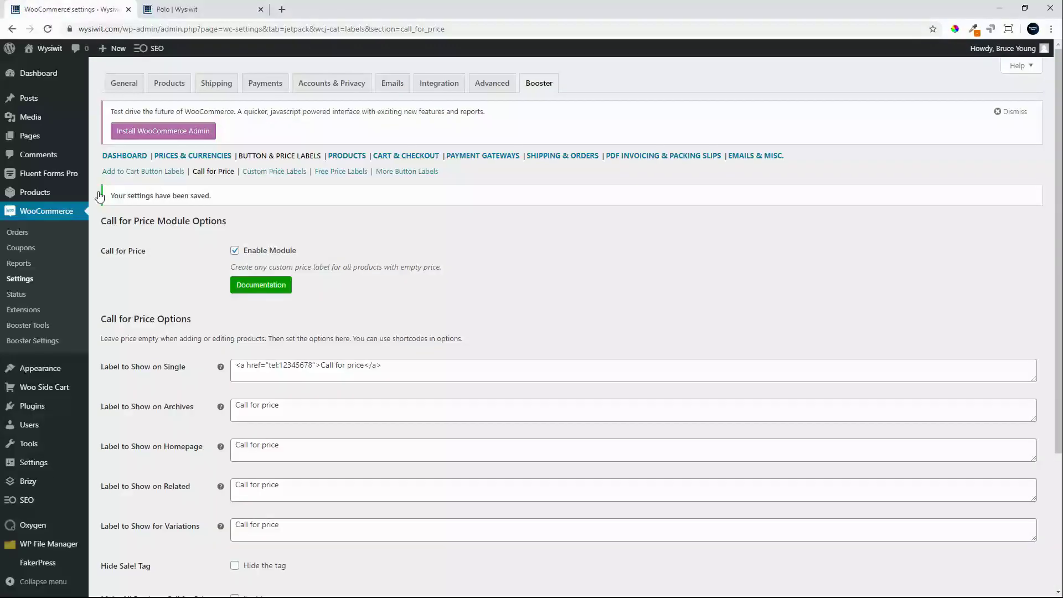
pyautogui.click(321, 365)
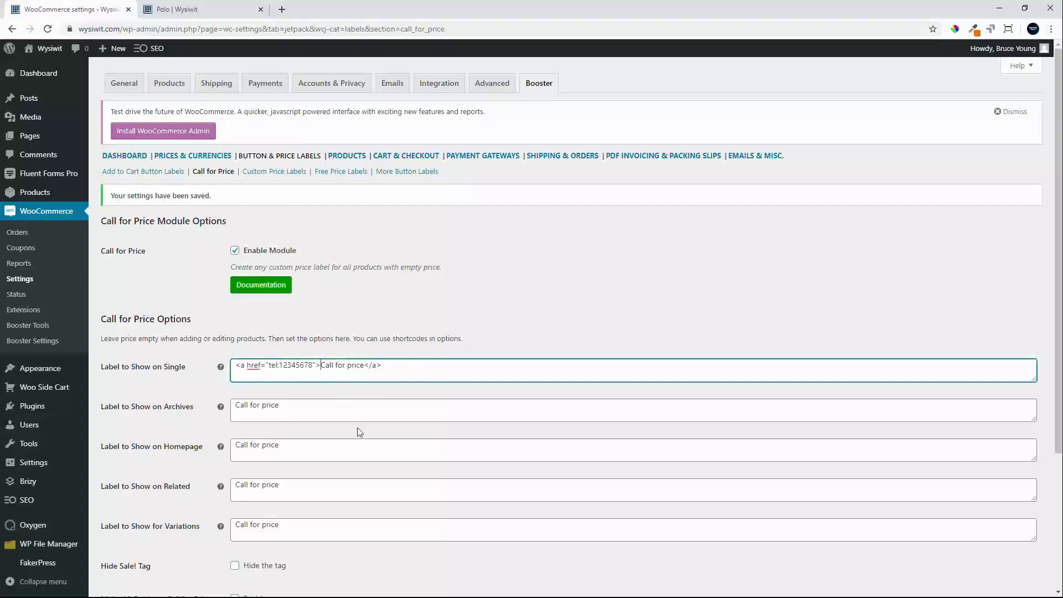
pyautogui.write('<button>')
pyautogui.write('</button')
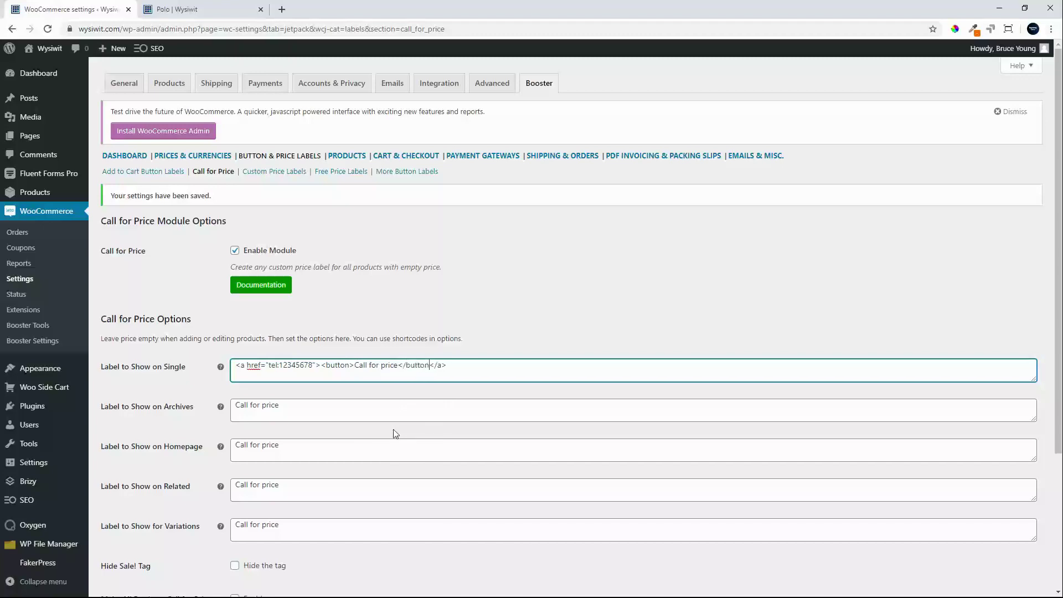
pyautogui.write('>')
pyautogui.scroll(-3, 344, 576)
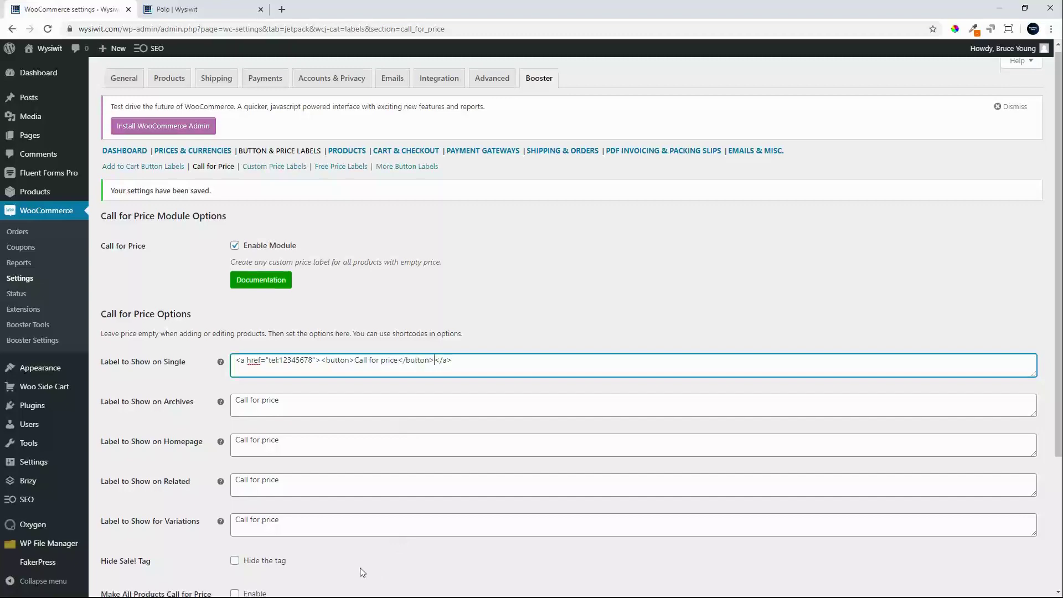
pyautogui.click(119, 540)
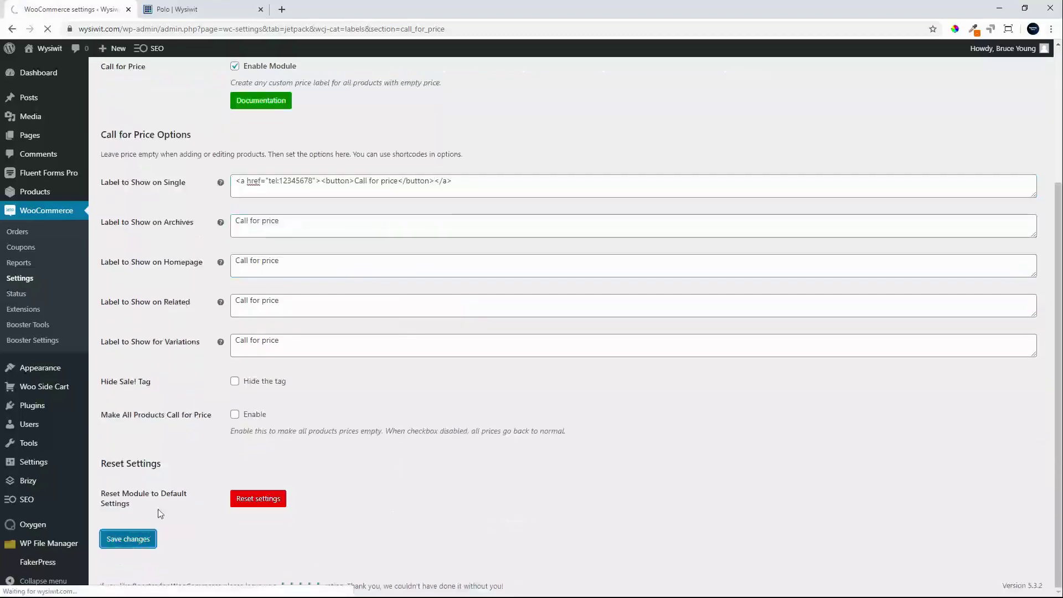
# Reload Polo, click the Call for price button to raise the call prompt, then dismiss it
pyautogui.click(180, 11)
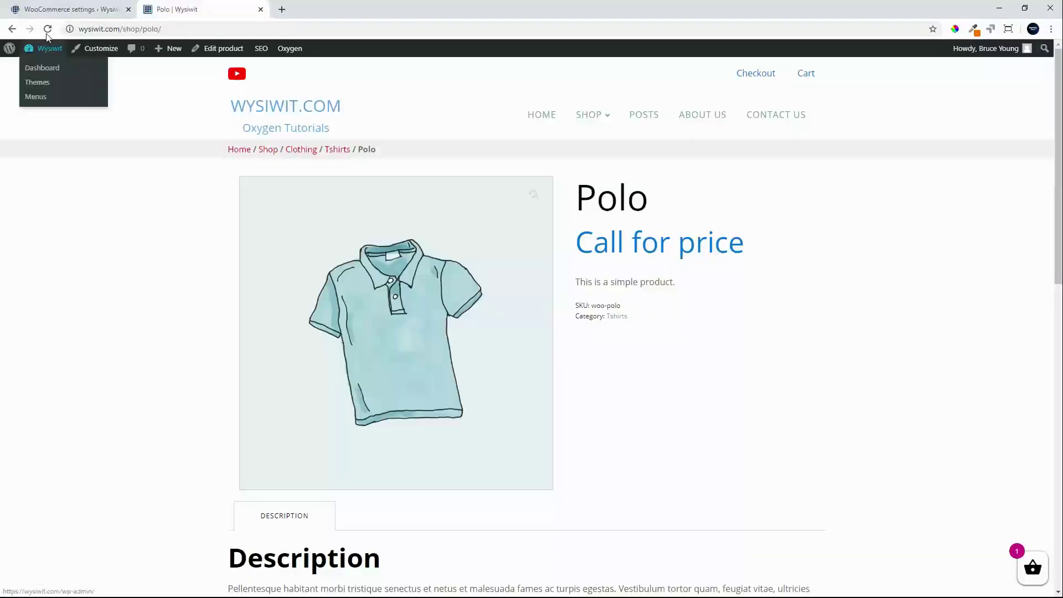
pyautogui.press('F5')
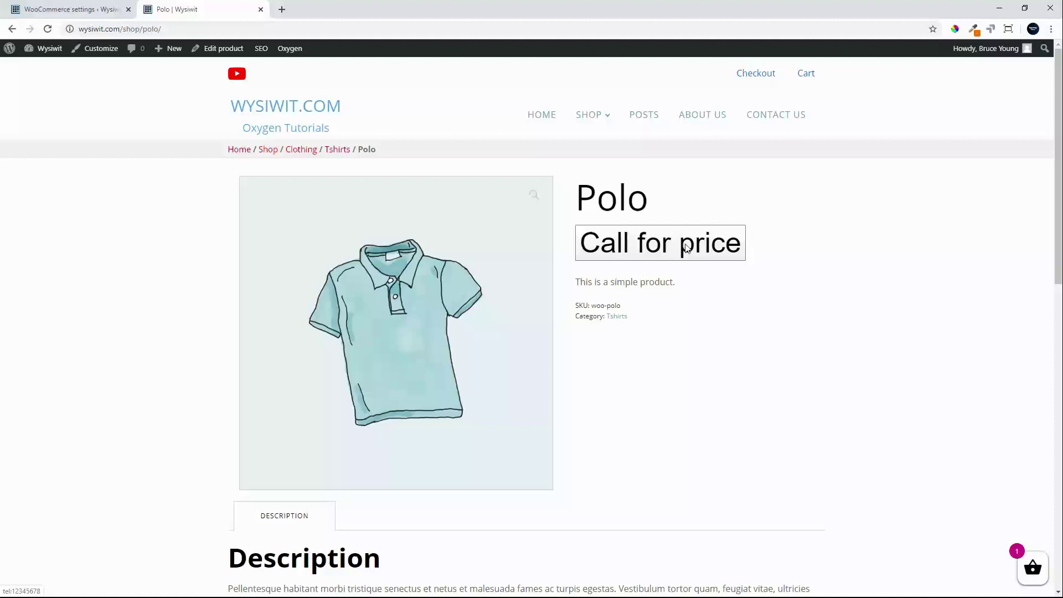
pyautogui.click(687, 248)
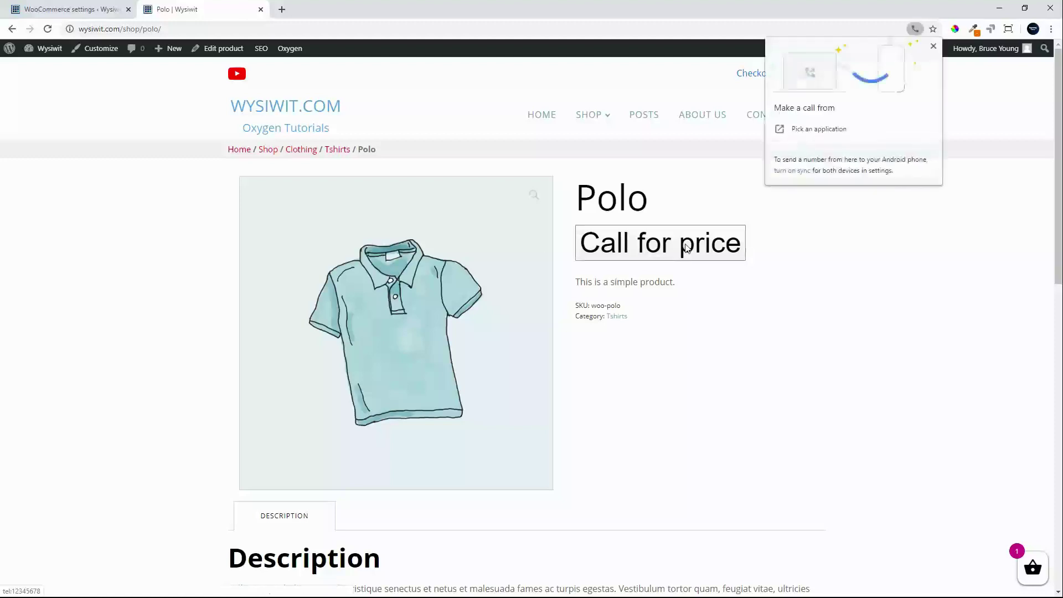
pyautogui.click(934, 47)
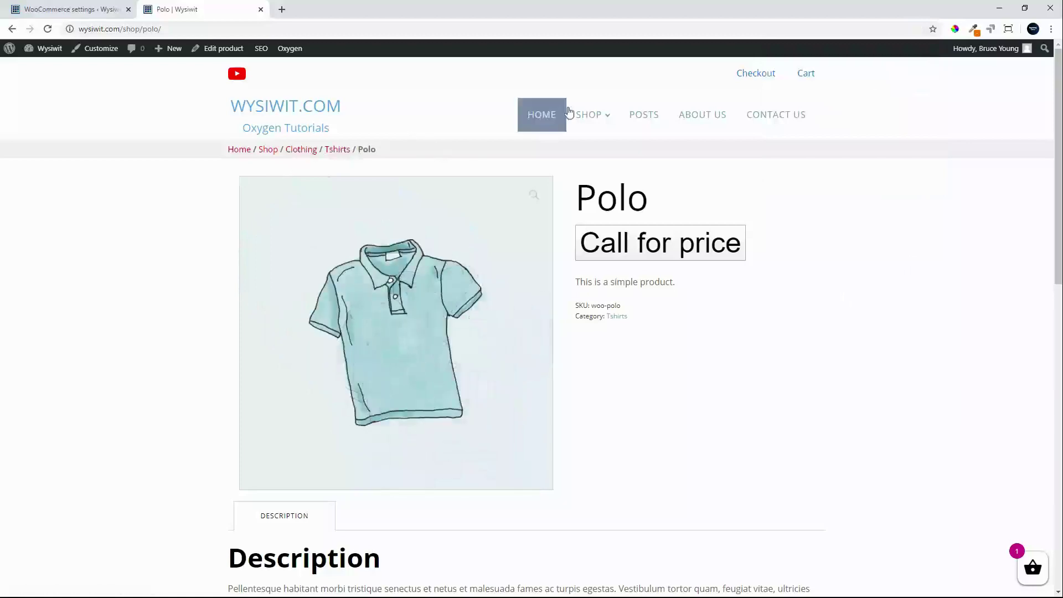
# Go to the Shop product listing and scroll through the products
pyautogui.moveTo(591, 115)
pyautogui.moveTo(602, 181)
pyautogui.click(699, 249)
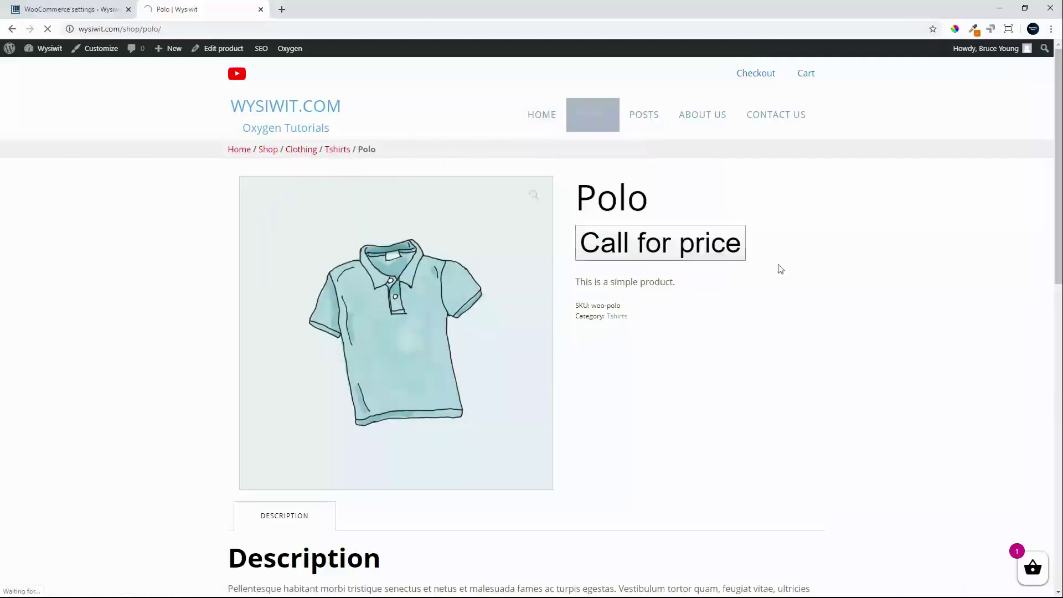
pyautogui.scroll(-5, 778, 268)
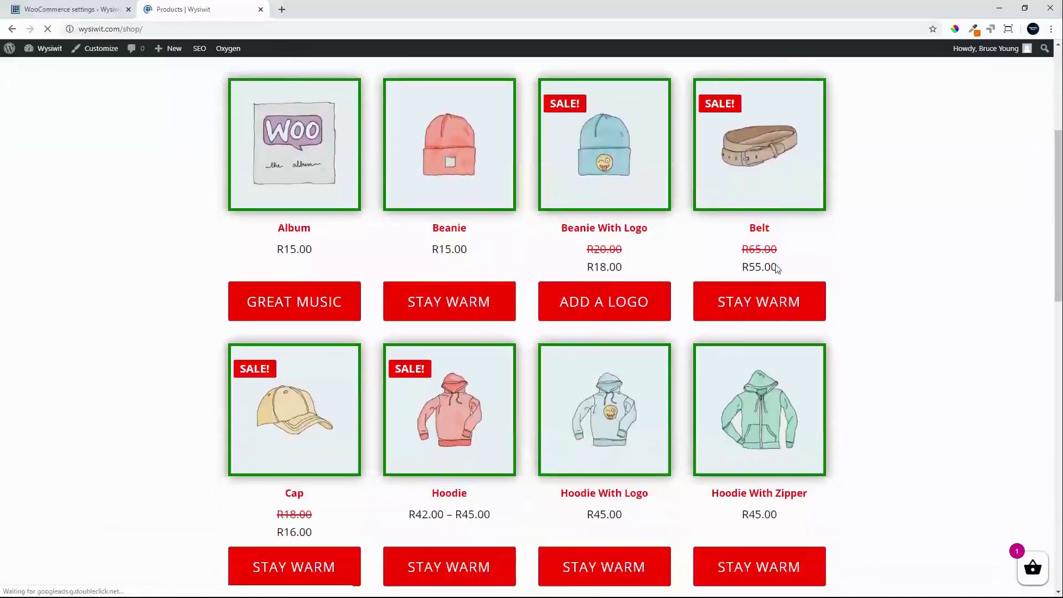
pyautogui.scroll(-8, 778, 269)
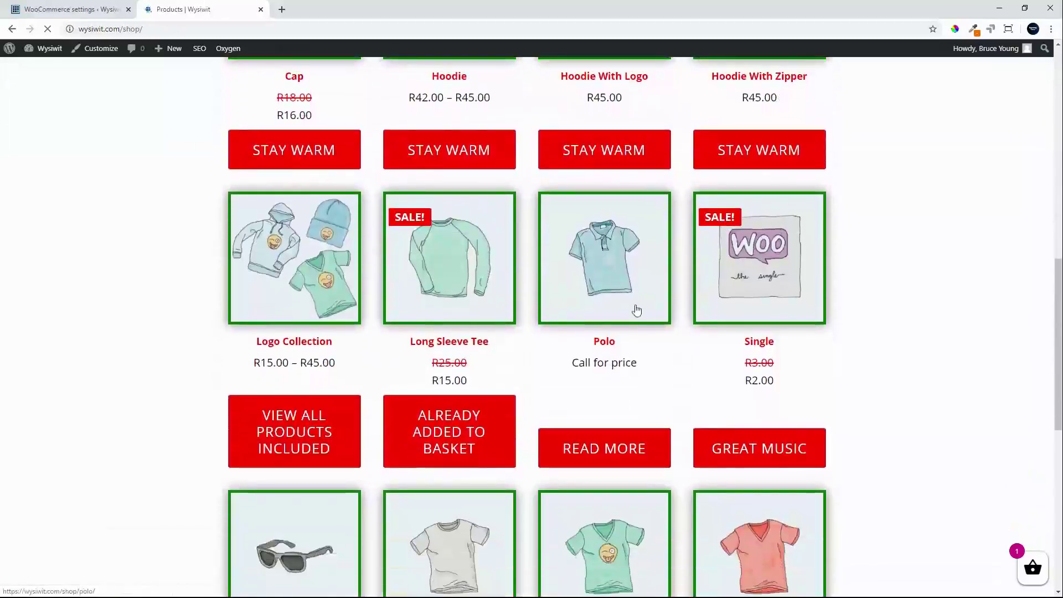
# Paste the Single label's tel-link button code over the Archives label and save
pyautogui.click(72, 10)
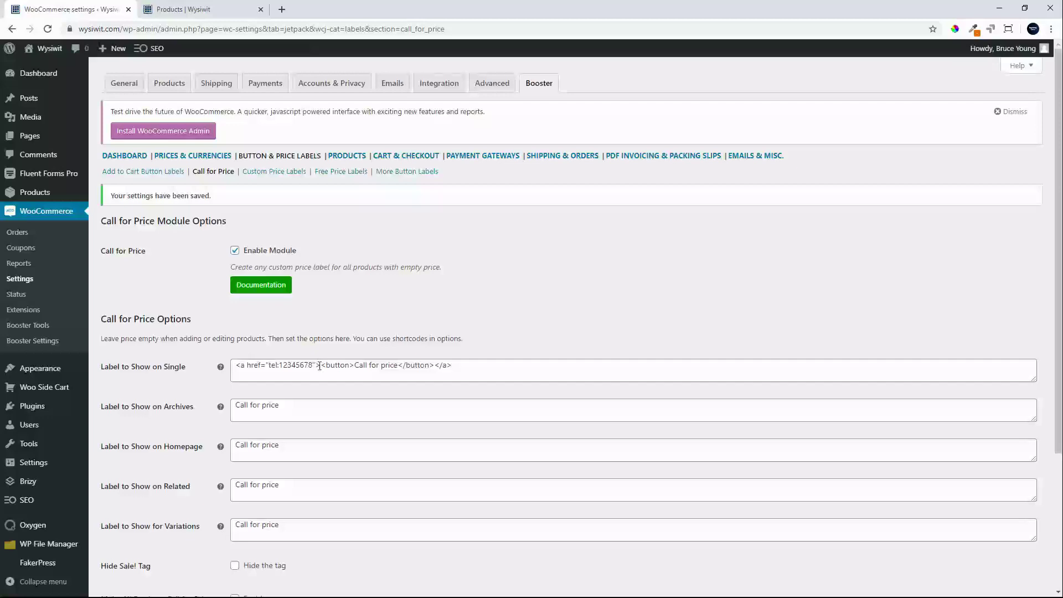
pyautogui.moveTo(461, 371); pyautogui.dragTo(190, 354)
pyautogui.hotkey('ctrl', 'c')
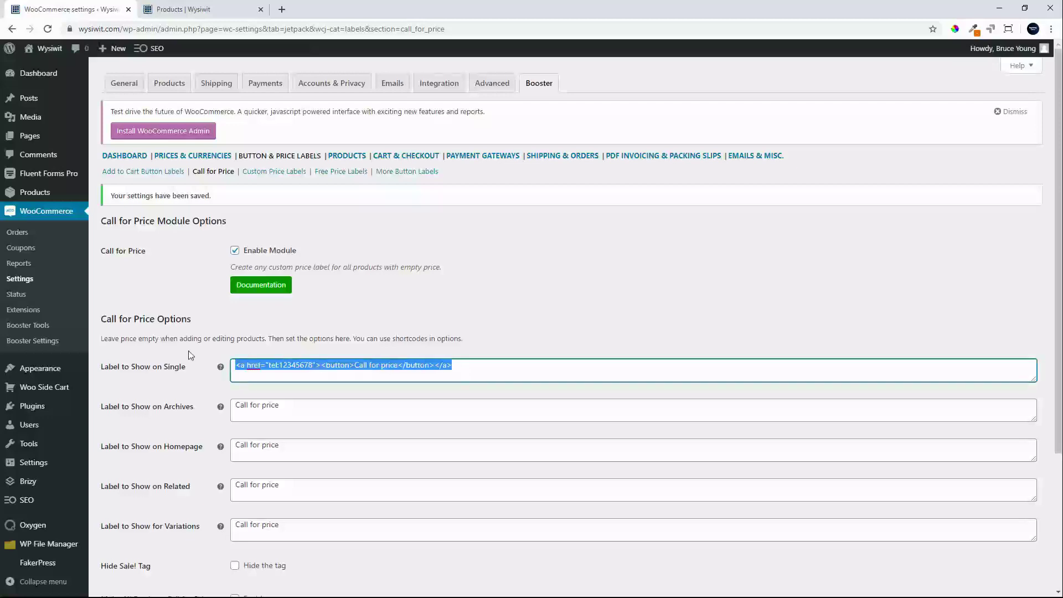
pyautogui.moveTo(291, 405); pyautogui.dragTo(191, 396)
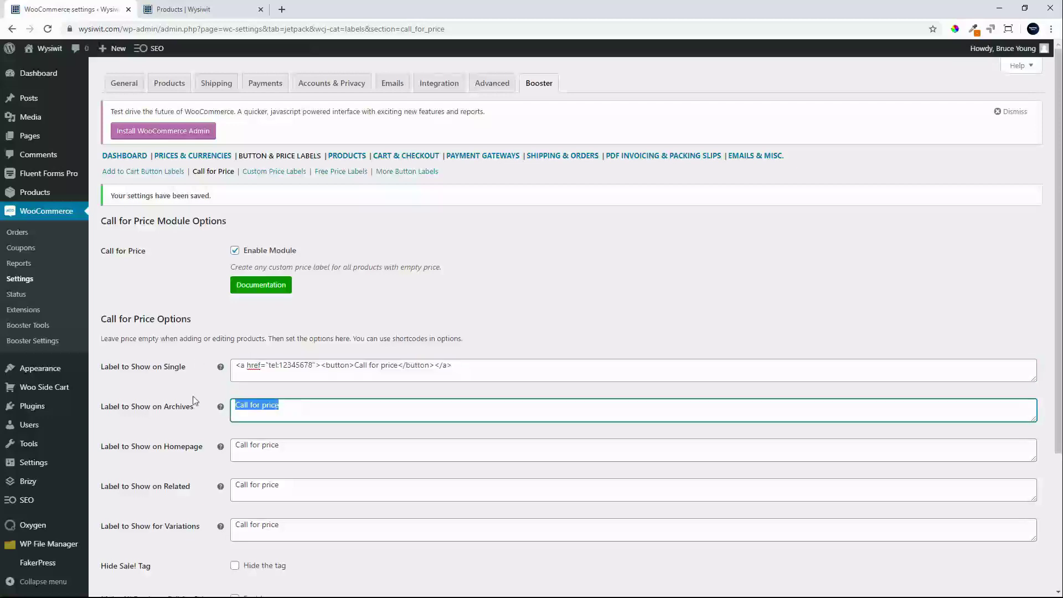
pyautogui.hotkey('ctrl', 'v')
pyautogui.scroll(-3, 349, 394)
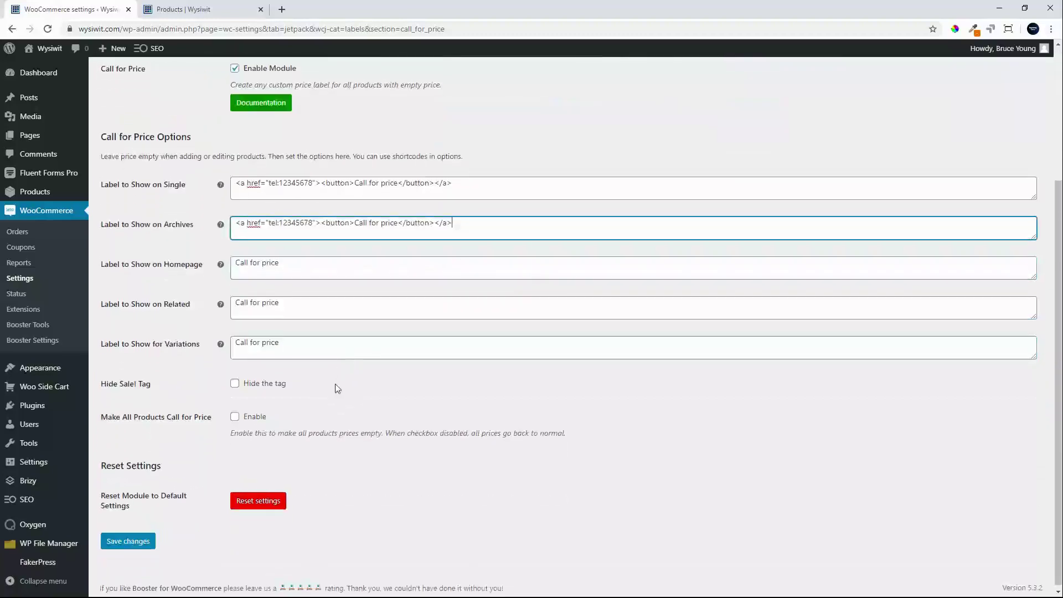
pyautogui.click(130, 537)
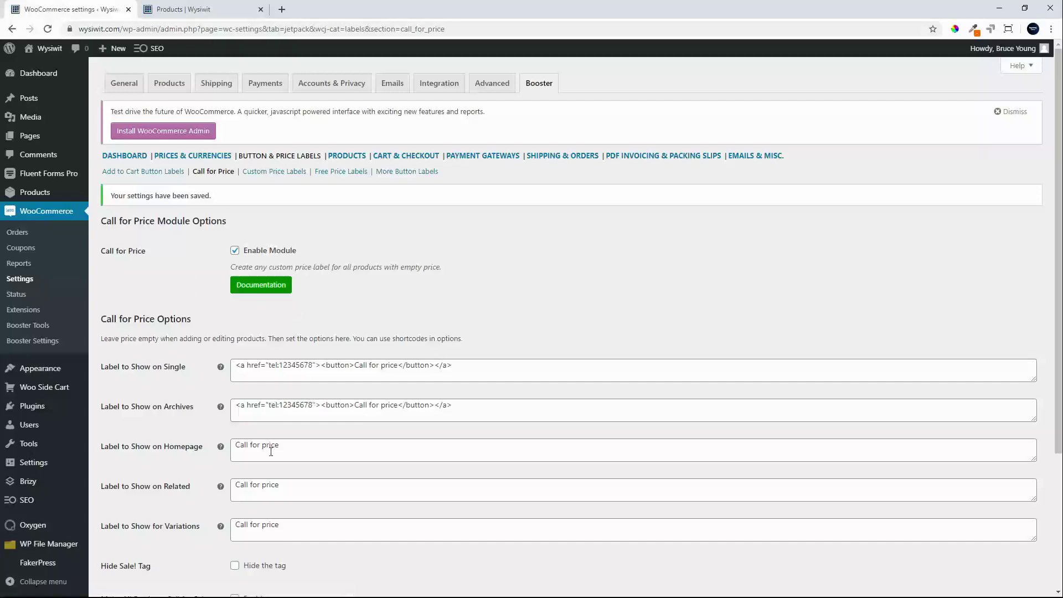
# Highlight the note about using shortcodes beside the Homepage label
pyautogui.click(295, 448)
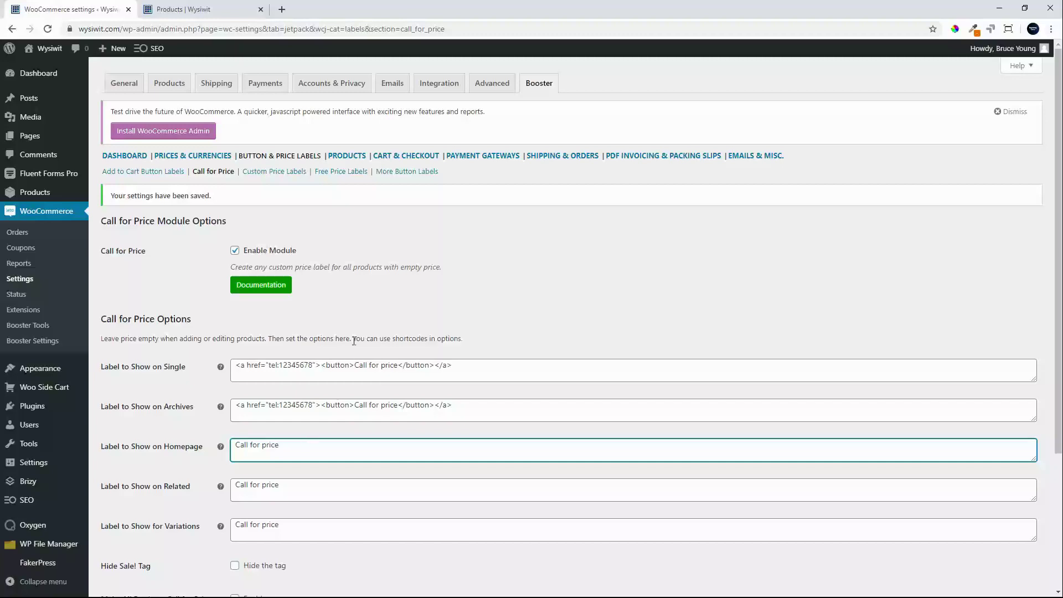
pyautogui.moveTo(352, 339); pyautogui.dragTo(496, 338)
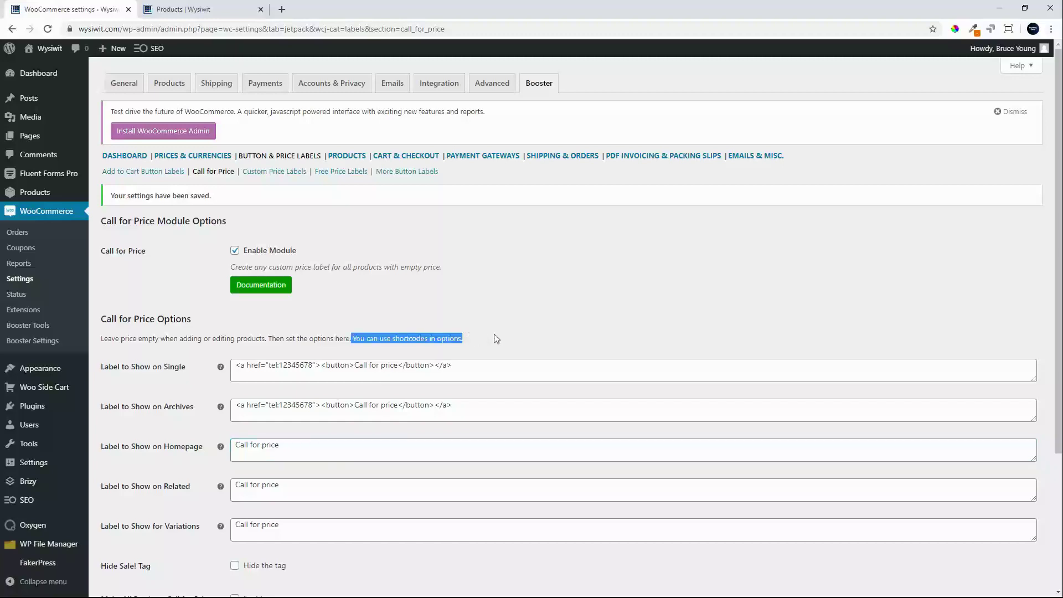
pyautogui.click(508, 339)
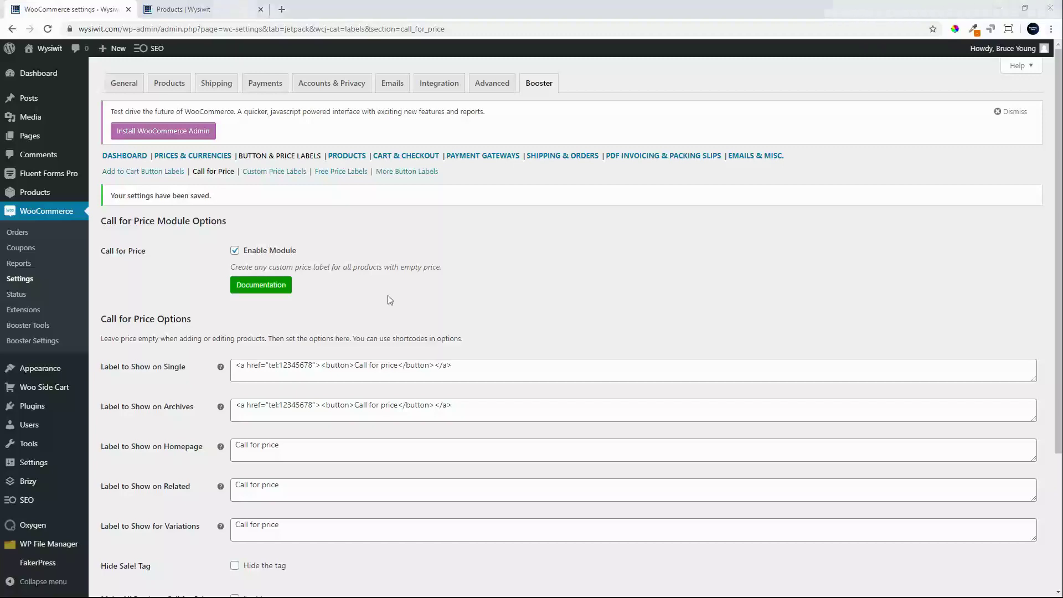
# Enable Make All Products Call for Price and save the settings
pyautogui.scroll(-3, 388, 294)
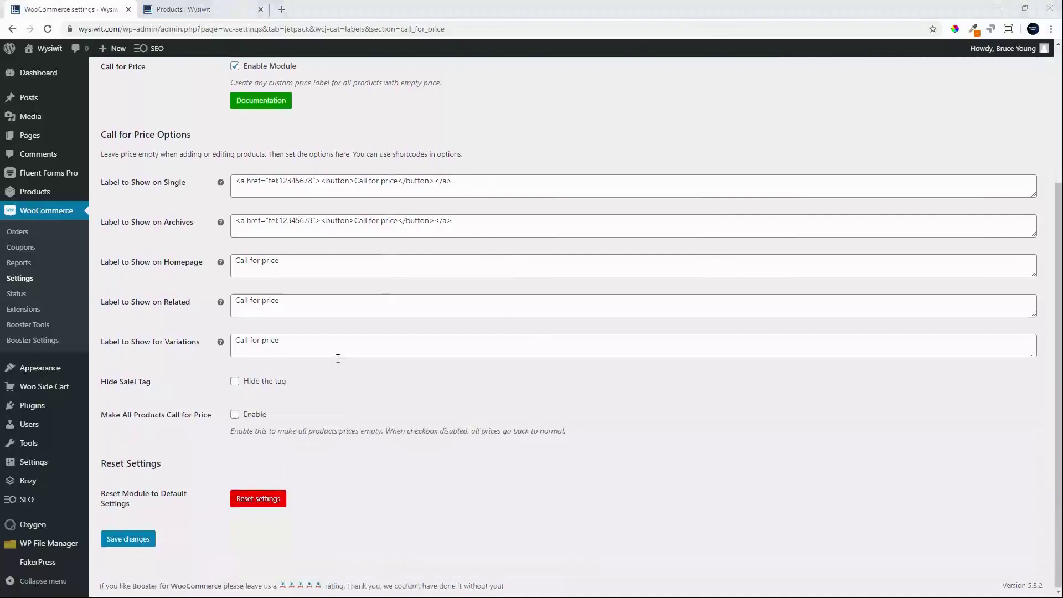
pyautogui.click(238, 413)
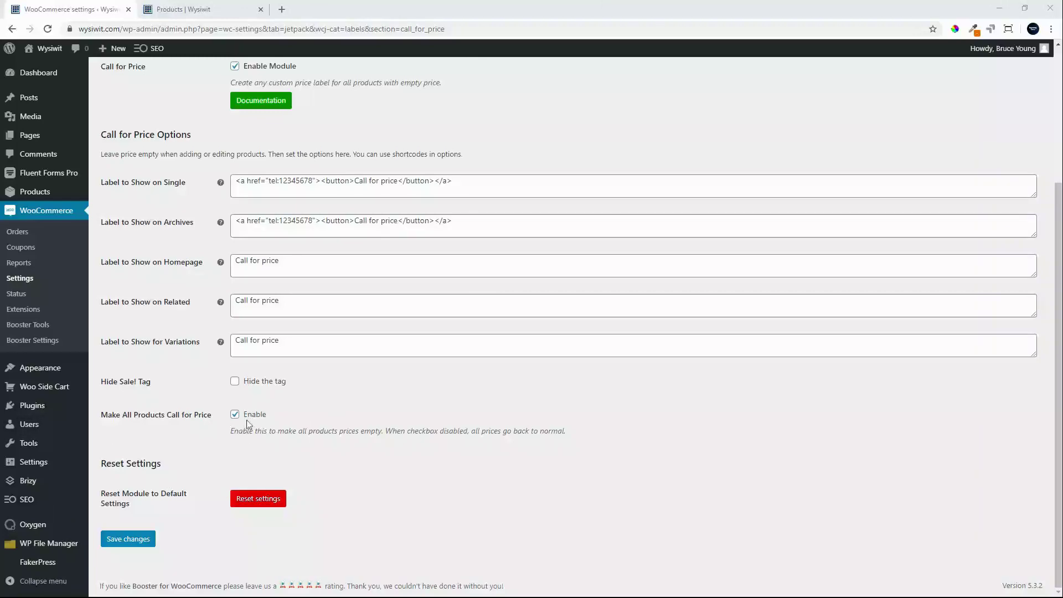
pyautogui.click(125, 538)
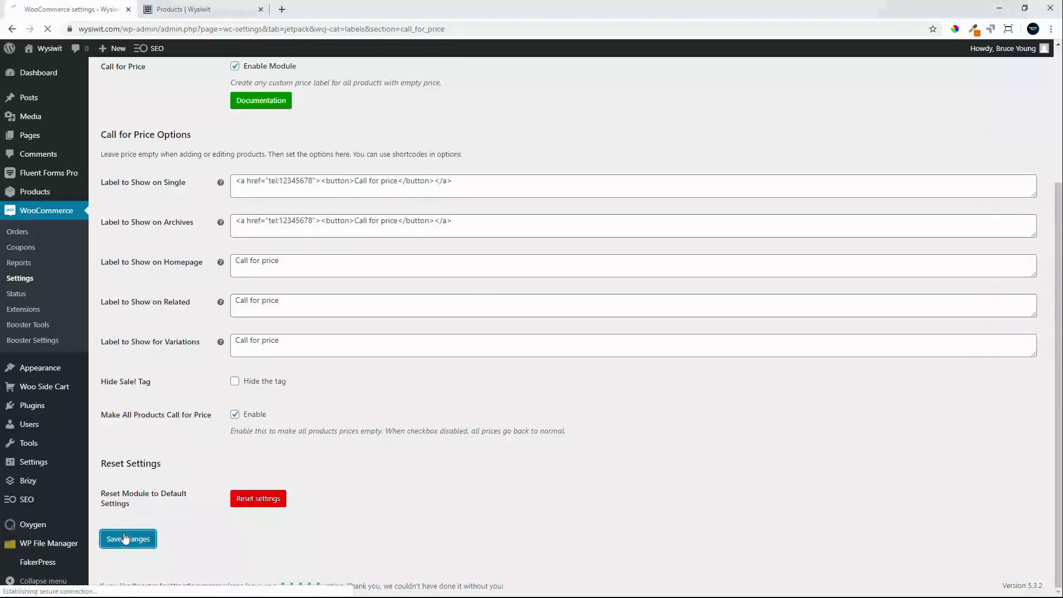
# Reload the shop page and scroll through products now showing Call for price buttons
pyautogui.click(197, 10)
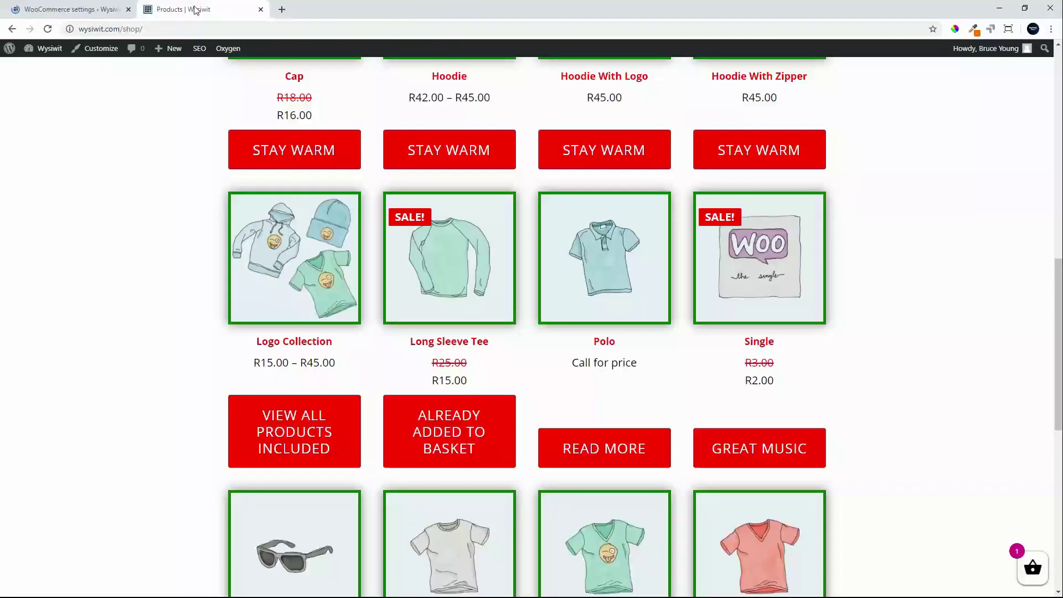
pyautogui.click(48, 30)
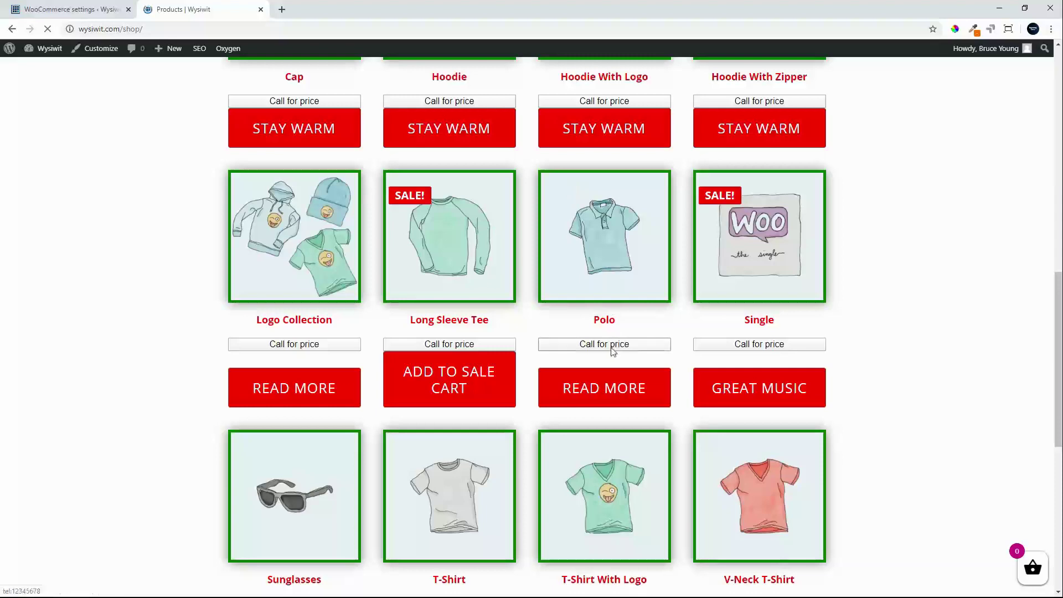
pyautogui.scroll(-2, 612, 349)
pyautogui.scroll(-4, 609, 360)
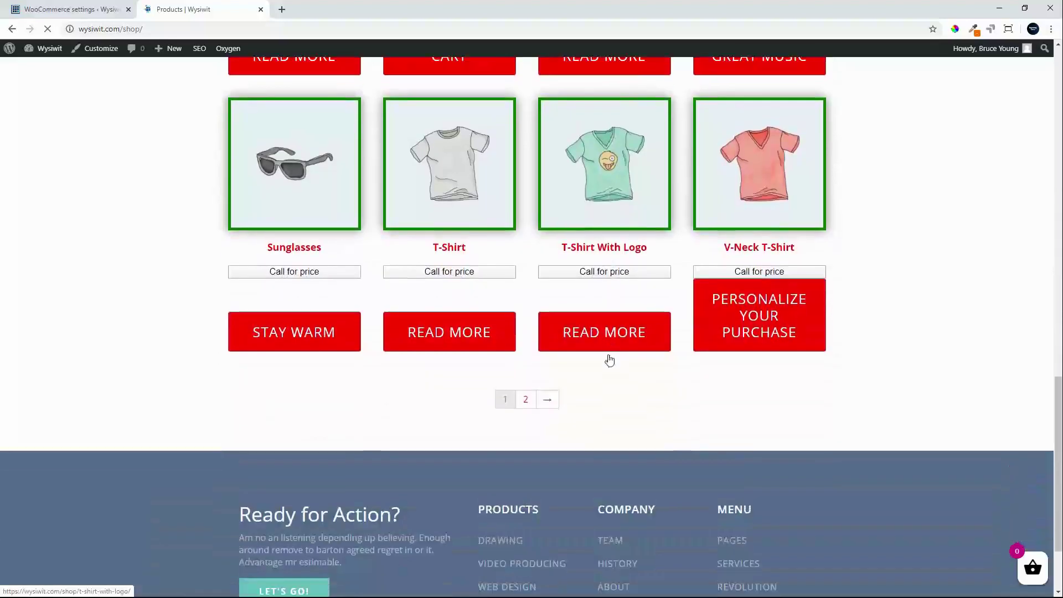
pyautogui.scroll(4, 609, 360)
pyautogui.scroll(2, 610, 360)
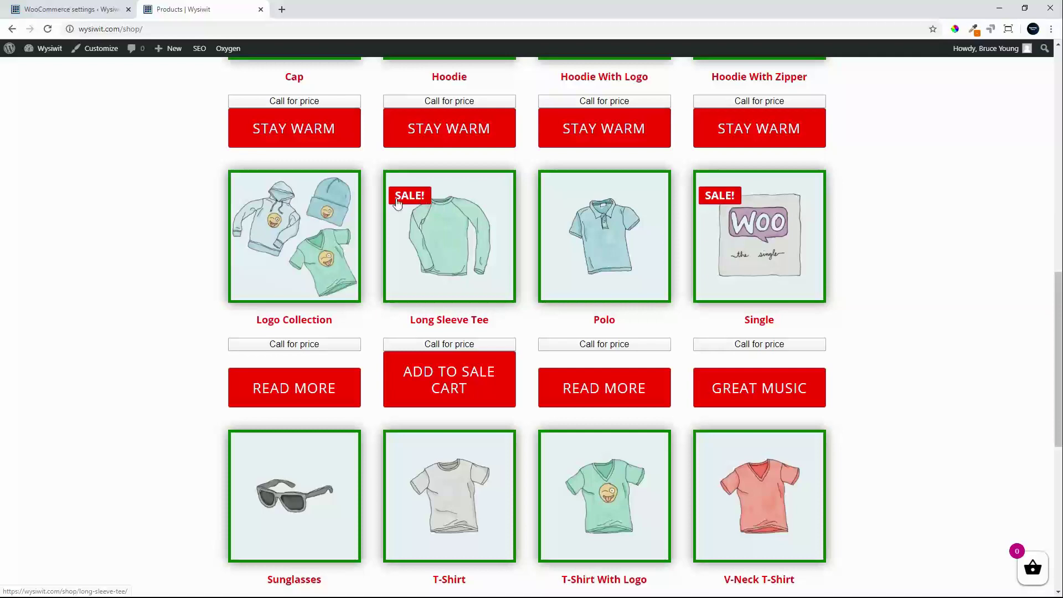
# Enable Hide Sale! Tag, save, and reload the shop page to check badges
pyautogui.click(86, 10)
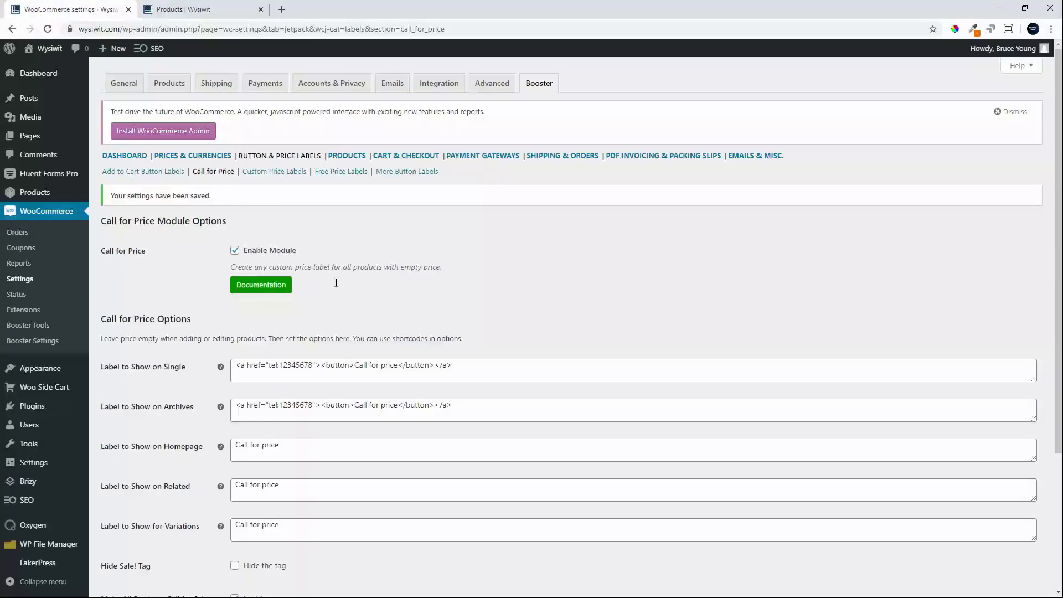
pyautogui.scroll(-3, 336, 311)
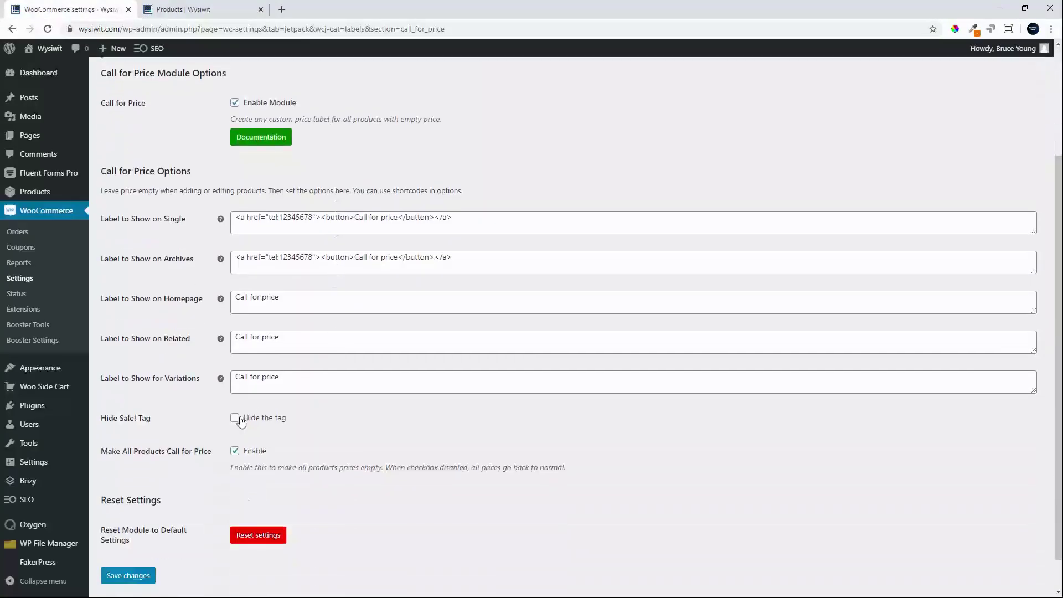
pyautogui.click(236, 418)
pyautogui.click(119, 577)
pyautogui.click(186, 9)
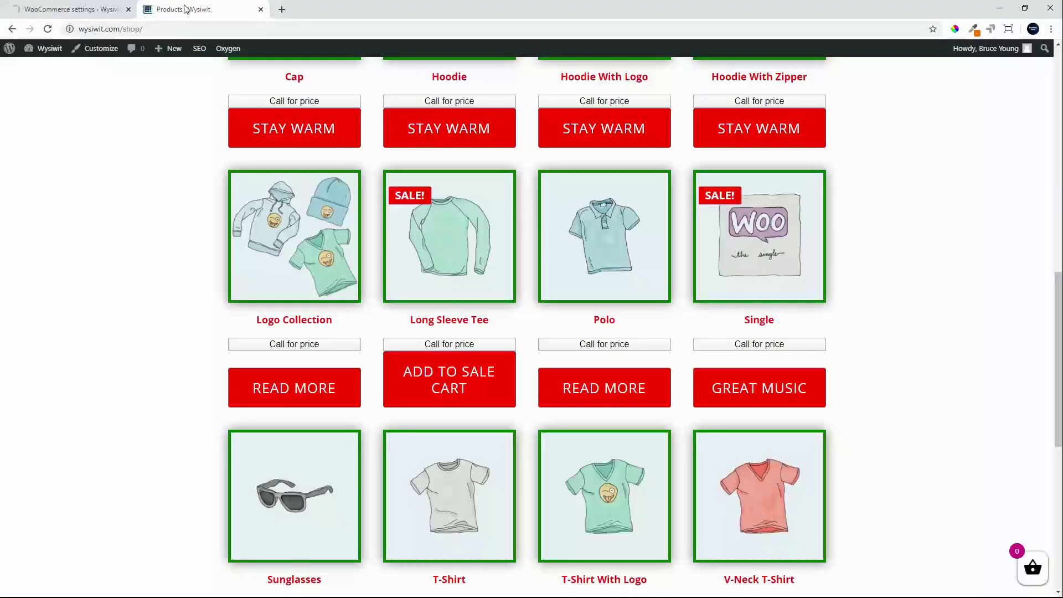
pyautogui.click(47, 31)
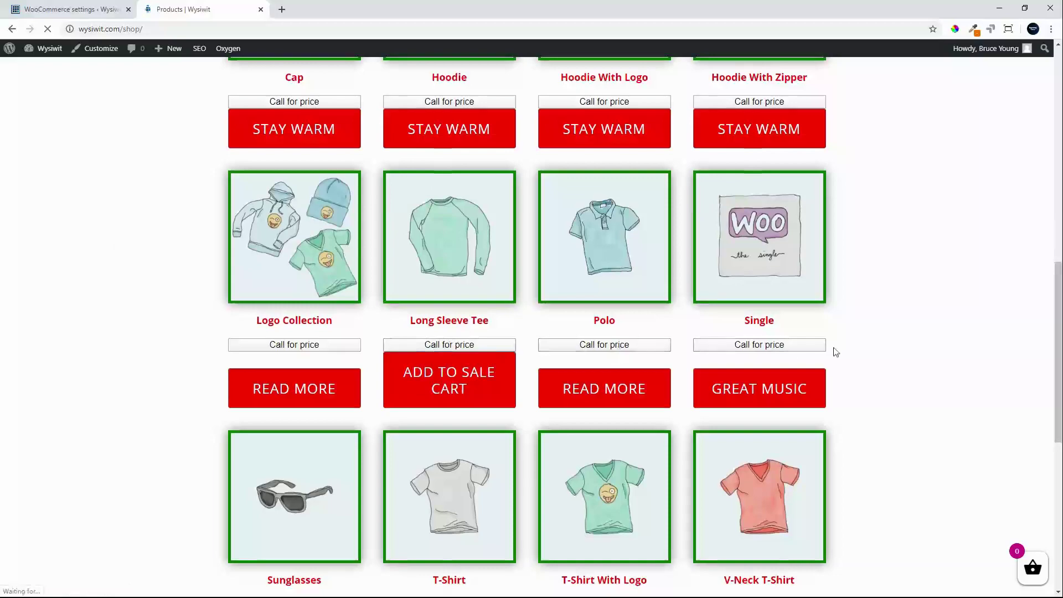
# View the Hoodie with Logo product page, then return to the shop listing
pyautogui.click(604, 145)
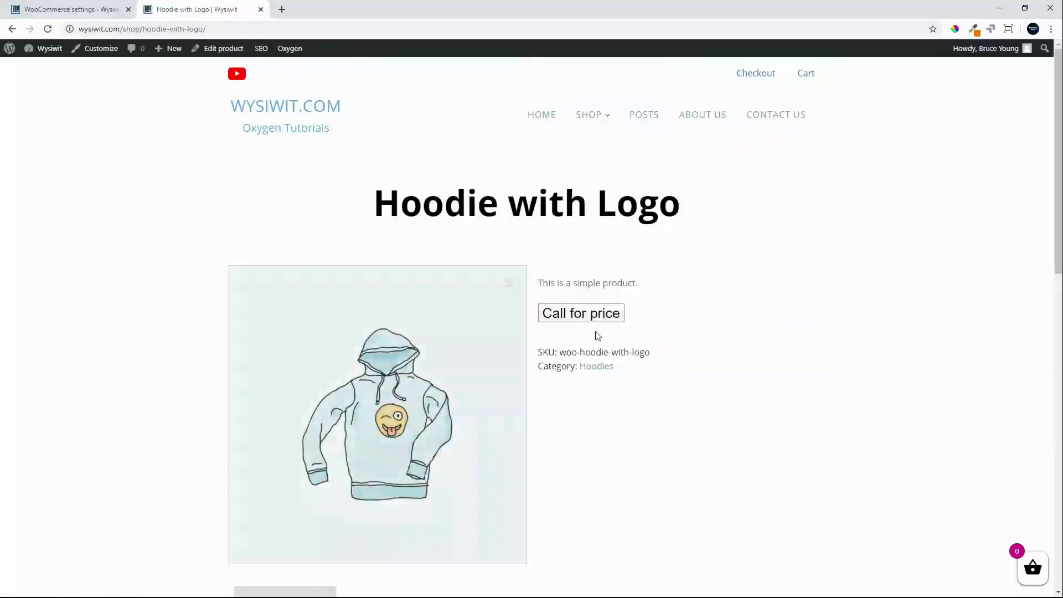
pyautogui.scroll(-2, 652, 359)
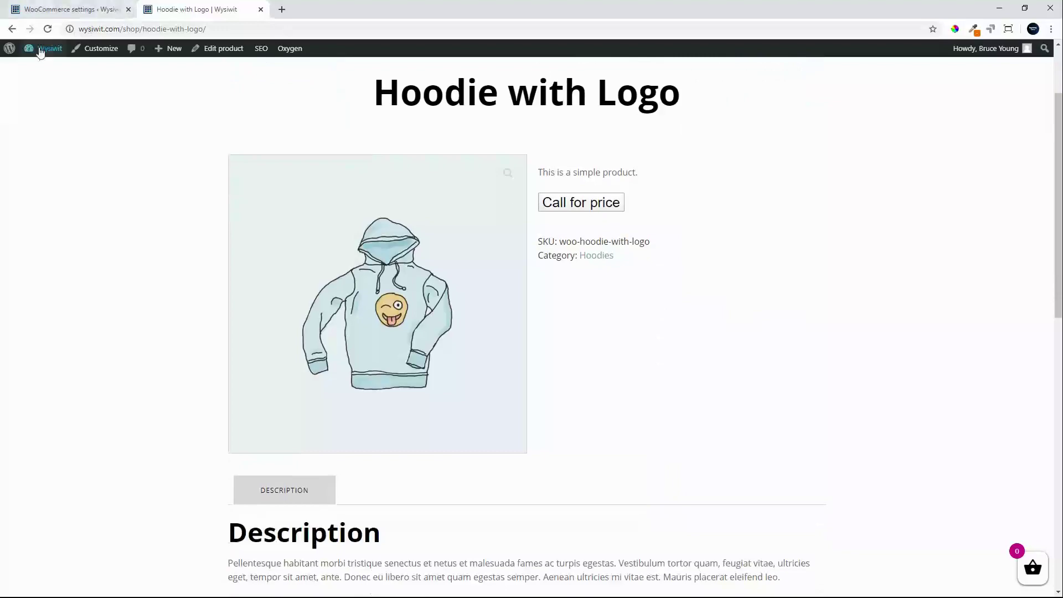
pyautogui.click(13, 30)
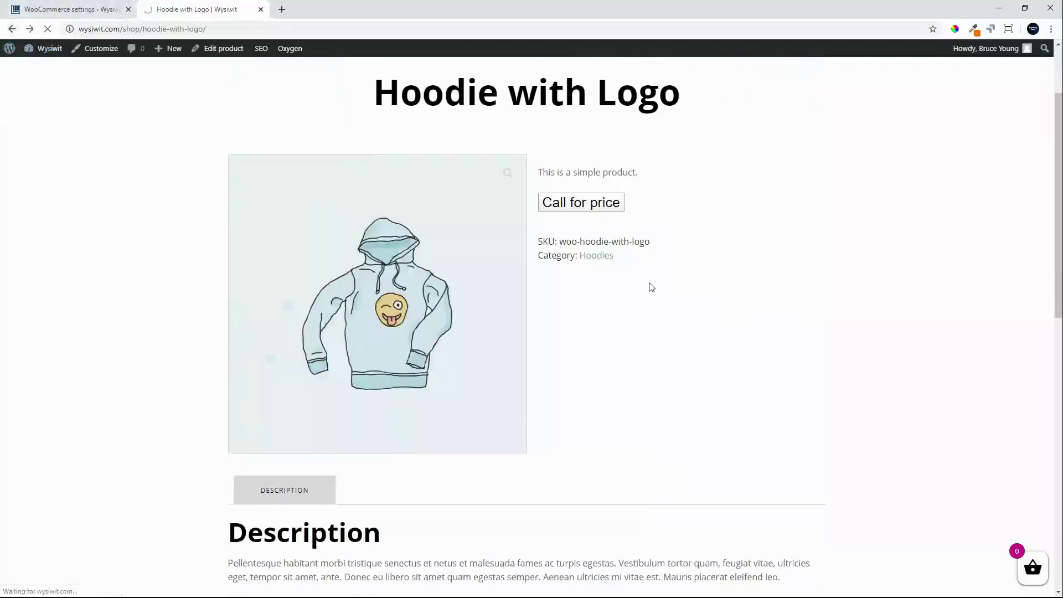
pyautogui.scroll(-2, 683, 284)
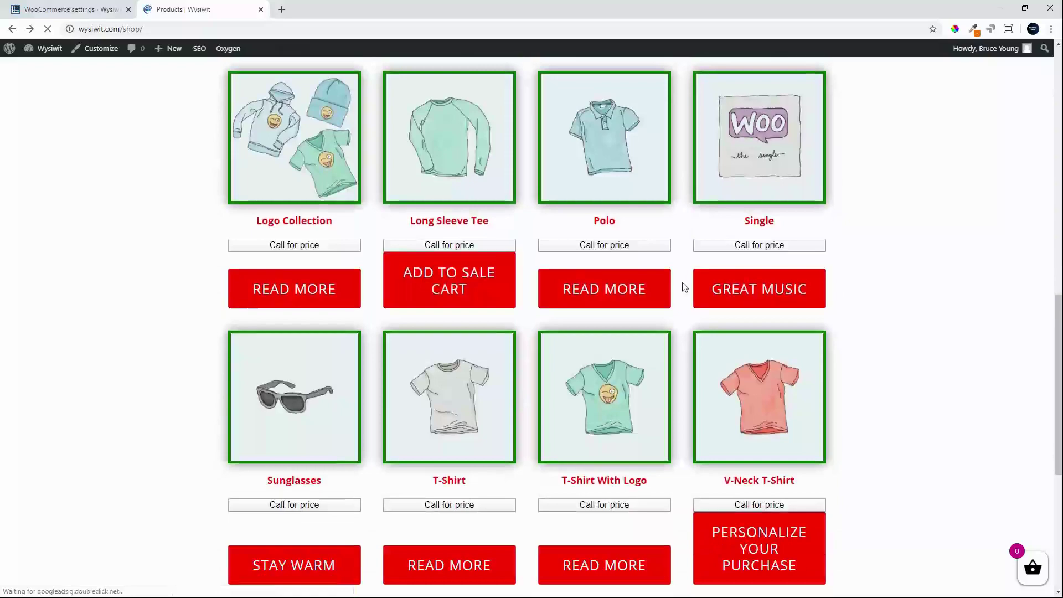
# Open the V-Neck T-Shirt product page and check its Call for price button
pyautogui.click(481, 230)
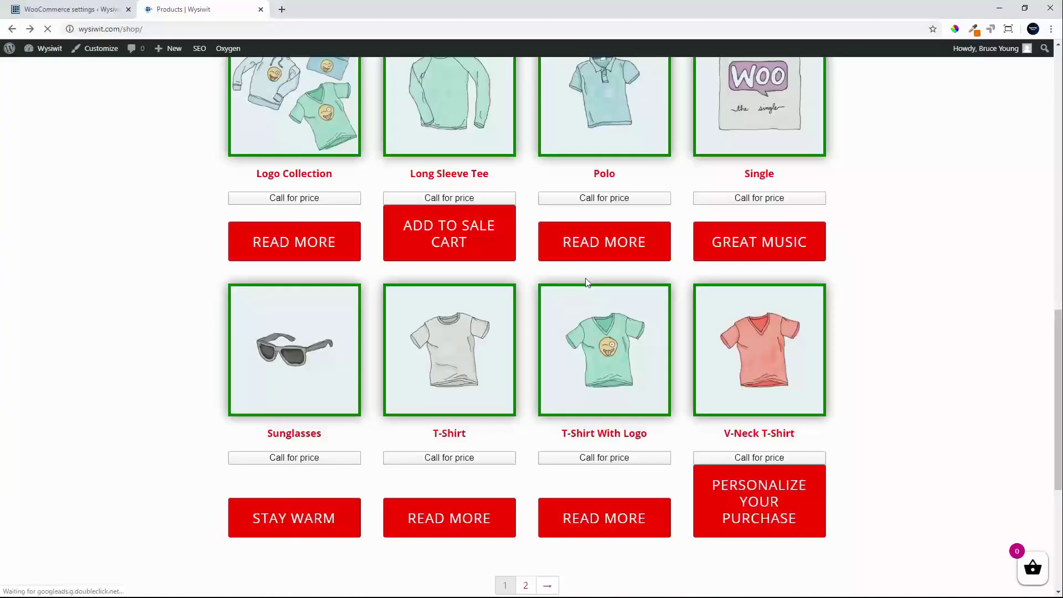
pyautogui.scroll(-3, 587, 281)
pyautogui.scroll(-2, 588, 281)
pyautogui.click(787, 249)
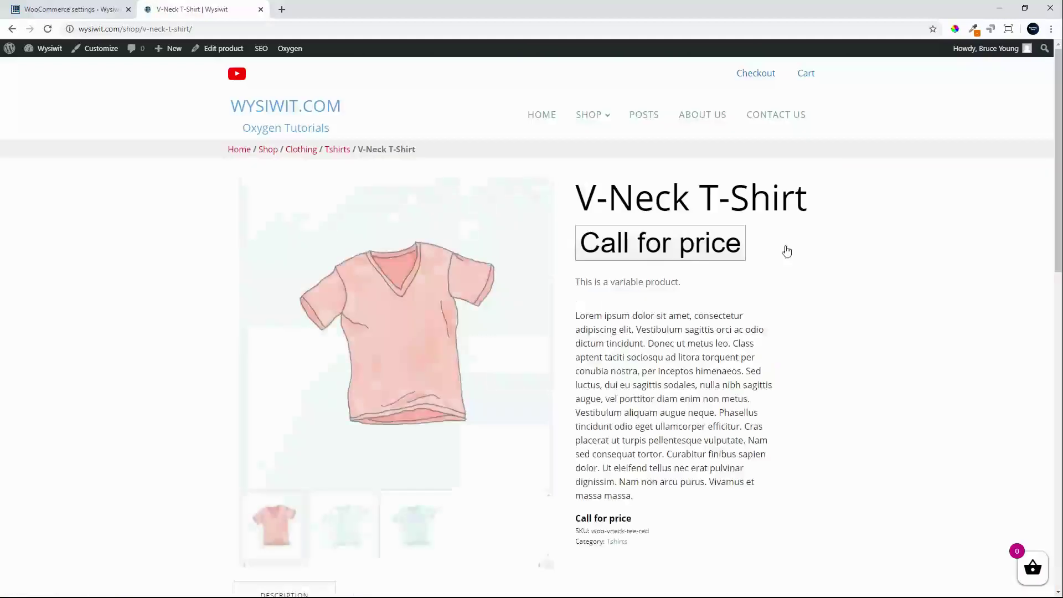
pyautogui.scroll(-3, 787, 252)
pyautogui.scroll(3, 787, 252)
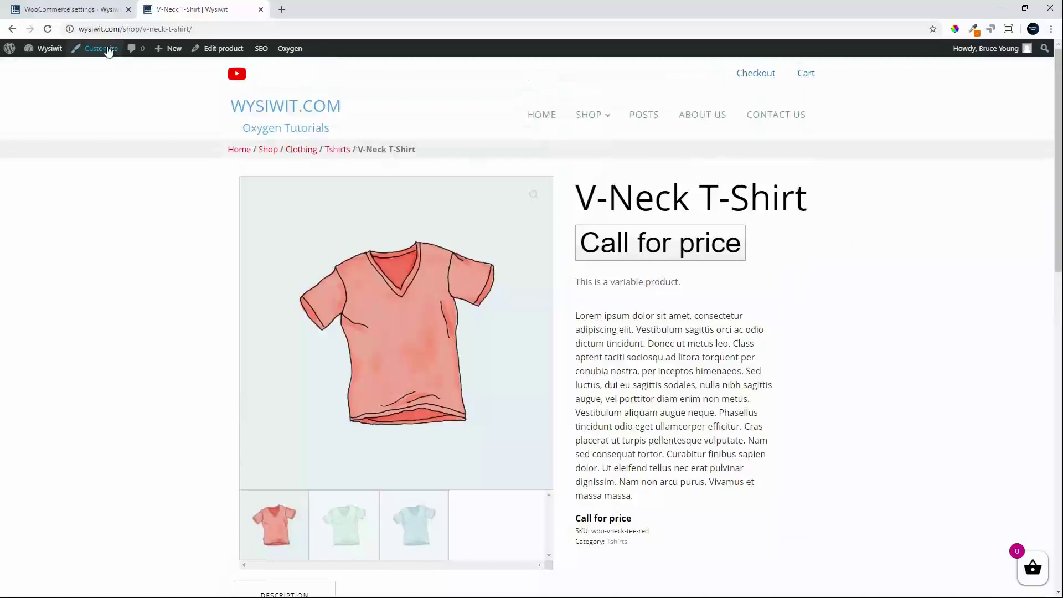
# Return to the Shop listing via the SHOP menu and scroll to the product grid
pyautogui.click(538, 114)
pyautogui.moveTo(587, 115)
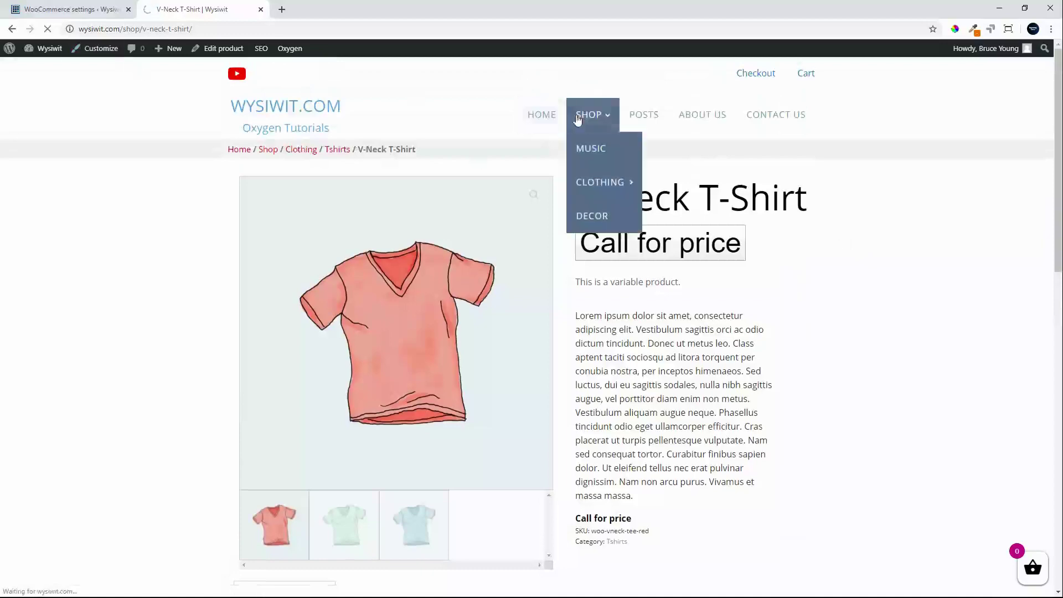
pyautogui.click(577, 115)
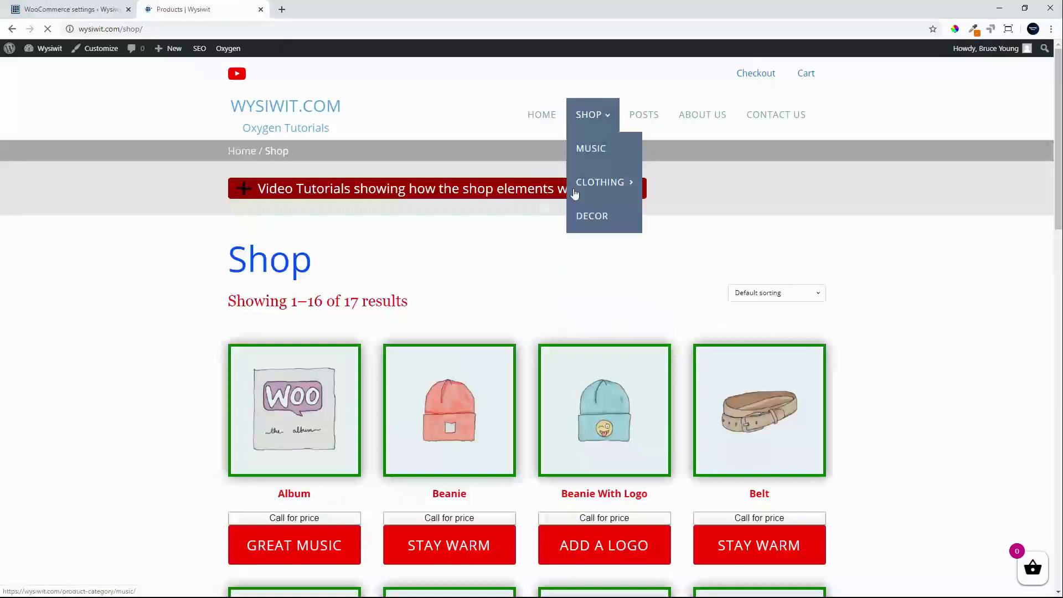
pyautogui.scroll(-1, 563, 248)
pyautogui.scroll(-3, 563, 248)
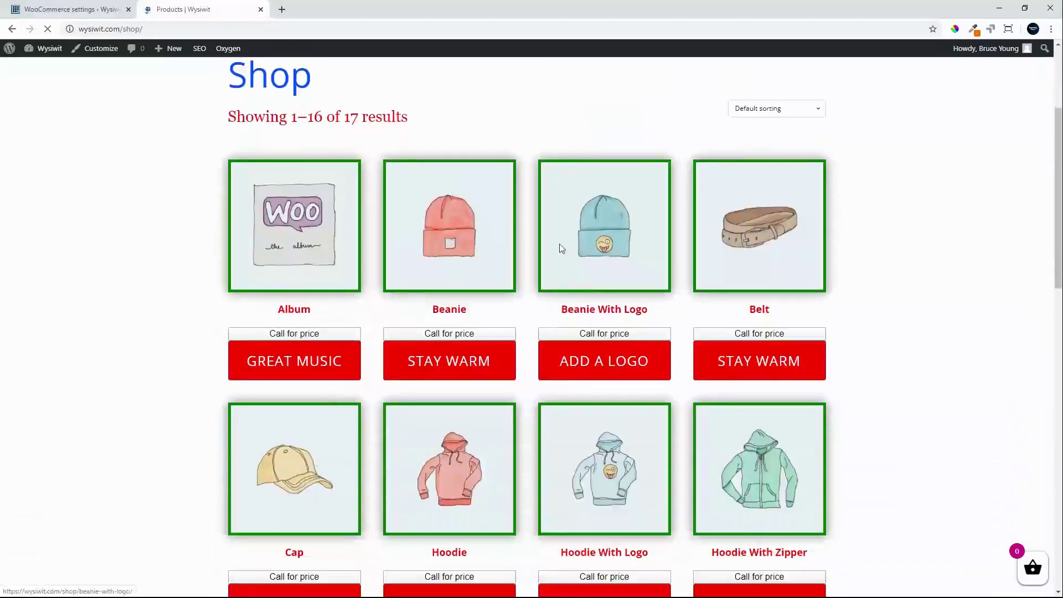
pyautogui.click(454, 335)
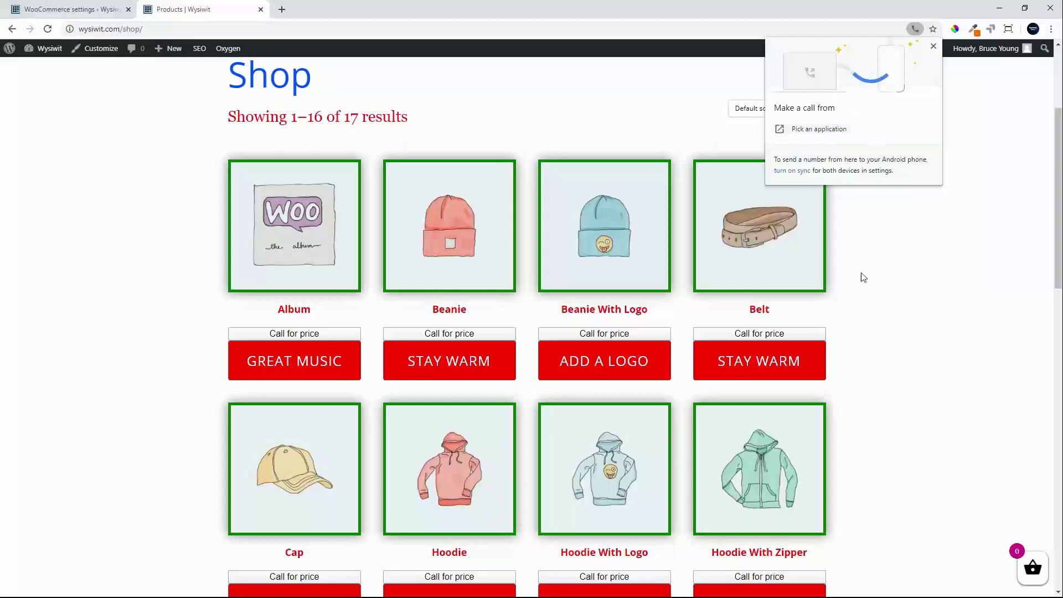
pyautogui.click(844, 265)
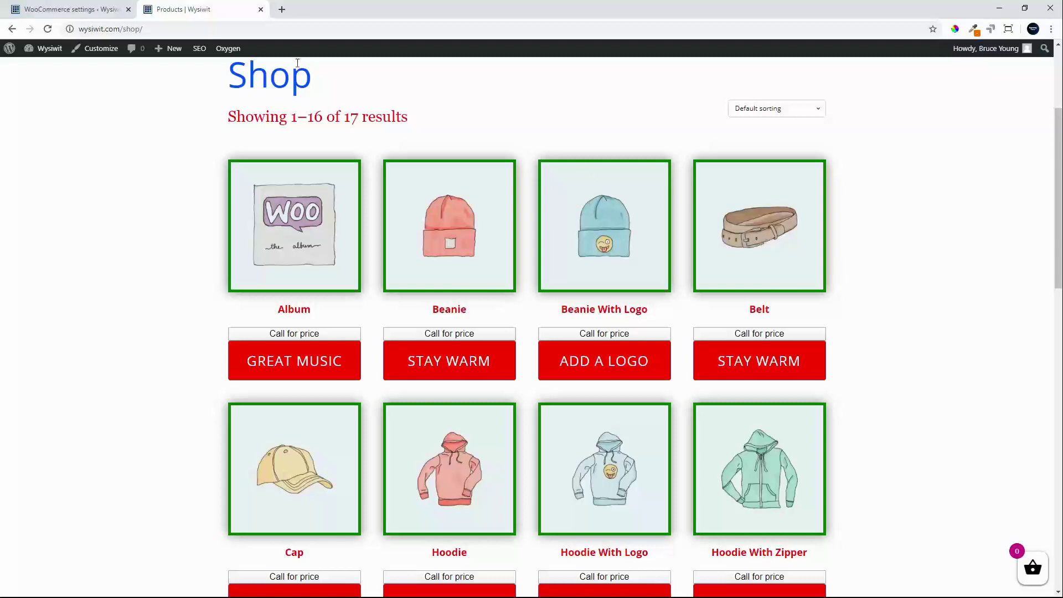
pyautogui.click(81, 11)
# Uncheck Hide Sale! Tag and Make All Products Call for Price, then save
pyautogui.scroll(-3, 417, 264)
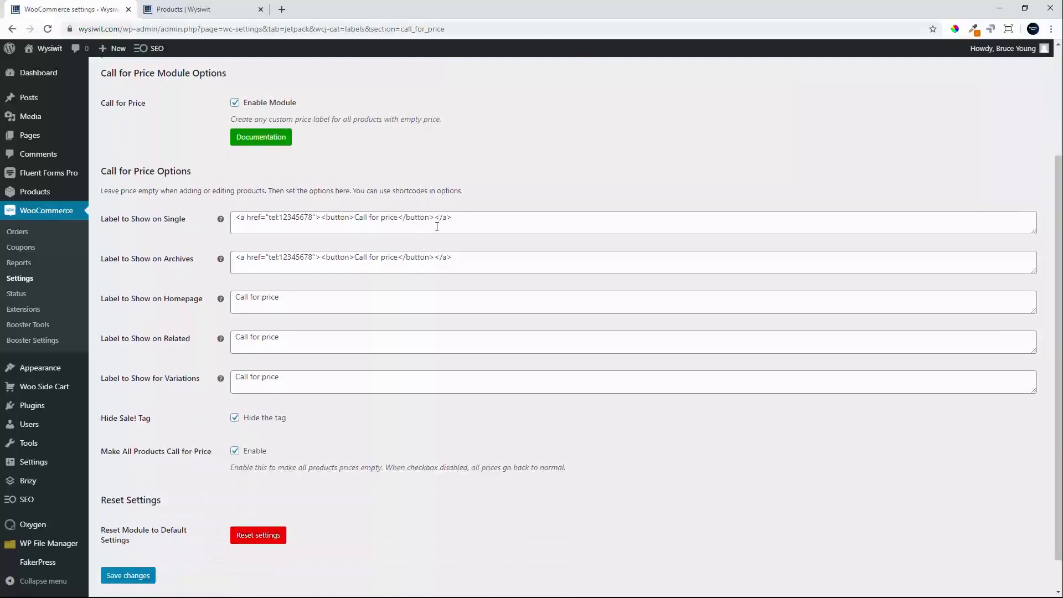
pyautogui.scroll(1, 437, 225)
pyautogui.scroll(-2, 452, 230)
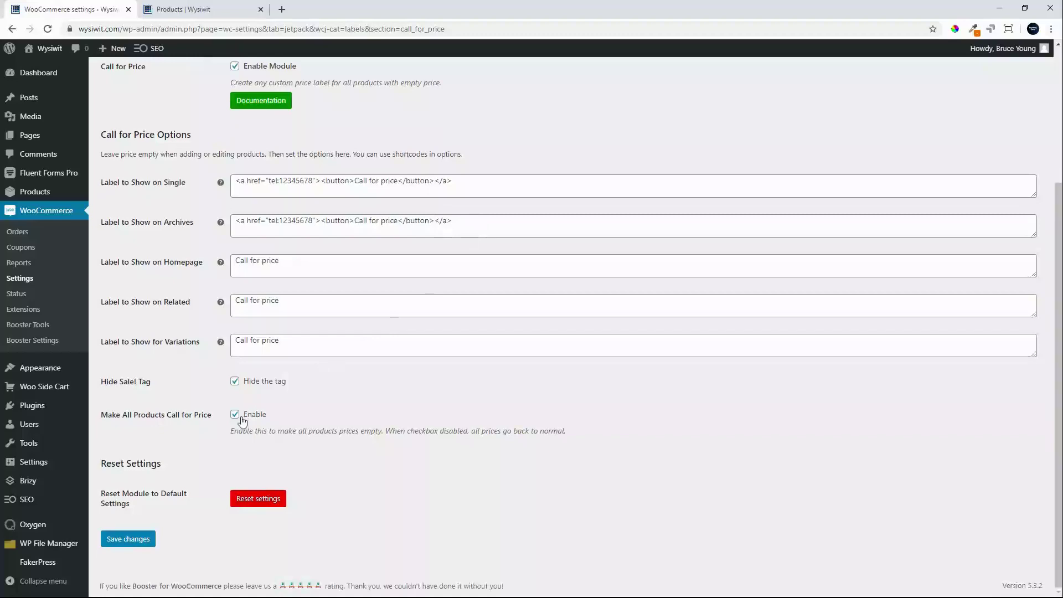
pyautogui.click(235, 382)
pyautogui.click(236, 417)
pyautogui.click(135, 541)
pyautogui.click(191, 9)
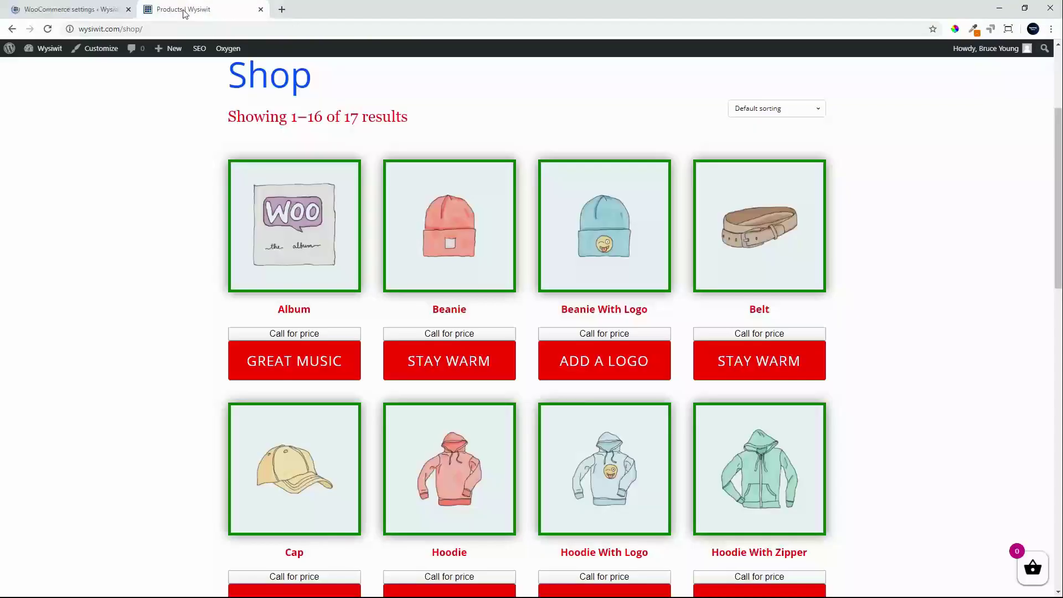
# Reload the shop and scroll the grid, confirming prices and Sale! badges are back
pyautogui.click(48, 30)
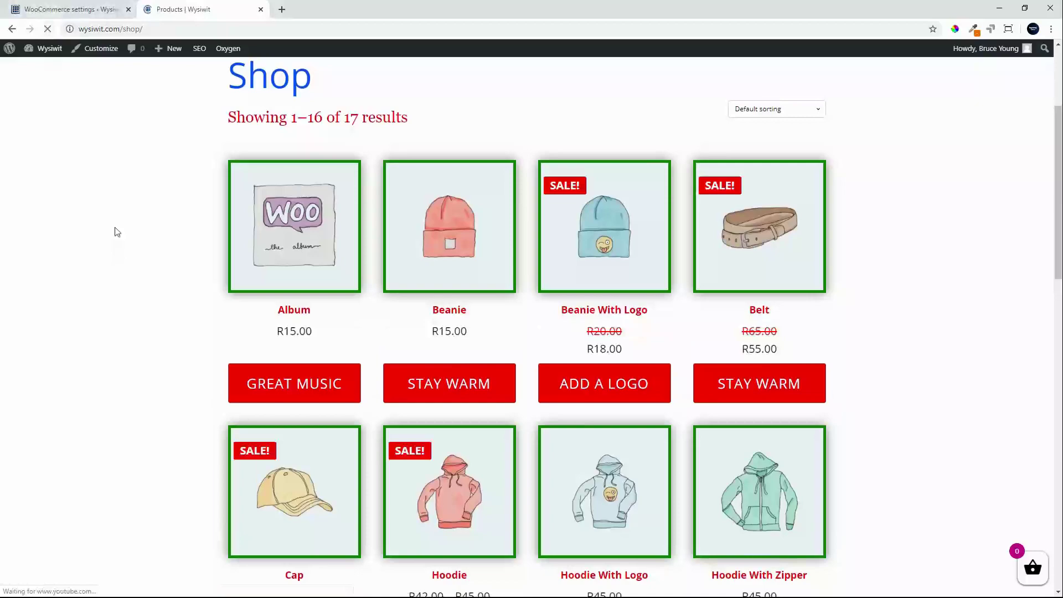
pyautogui.scroll(-3, 117, 232)
pyautogui.scroll(-5, 118, 232)
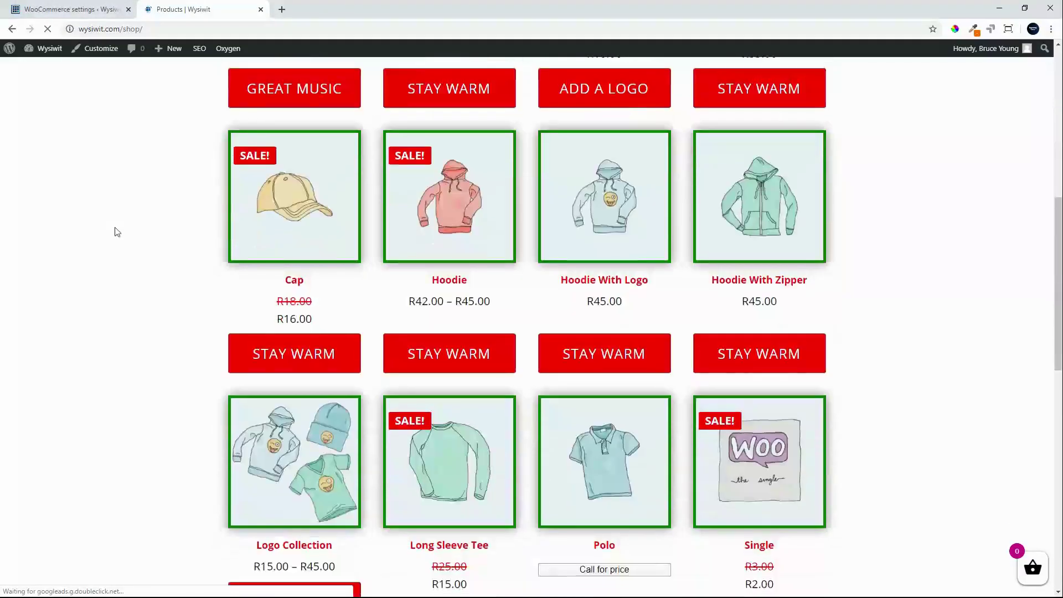
pyautogui.scroll(8, 117, 232)
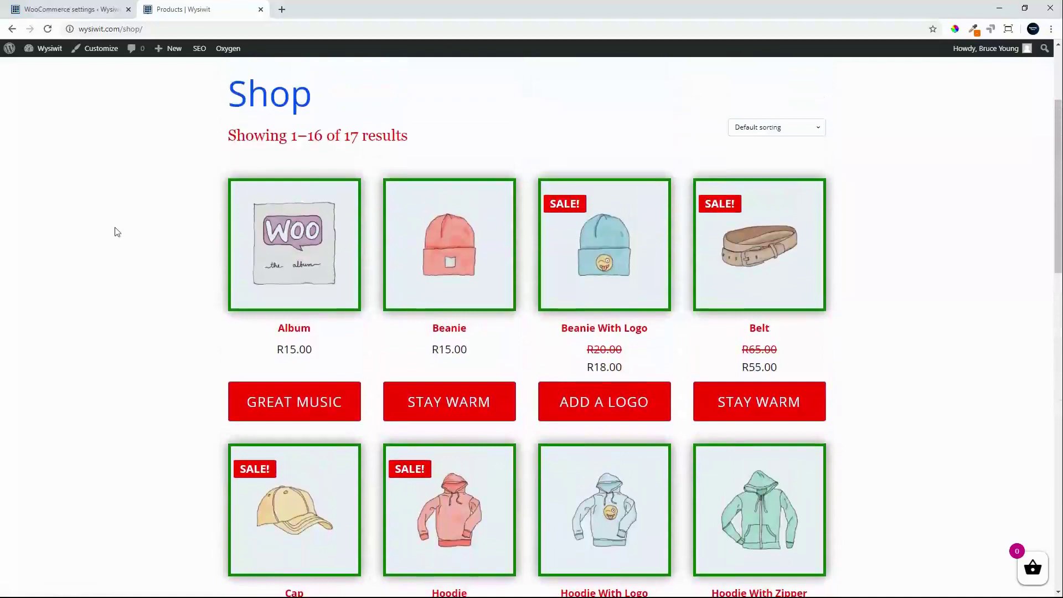
pyautogui.scroll(-5, 342, 484)
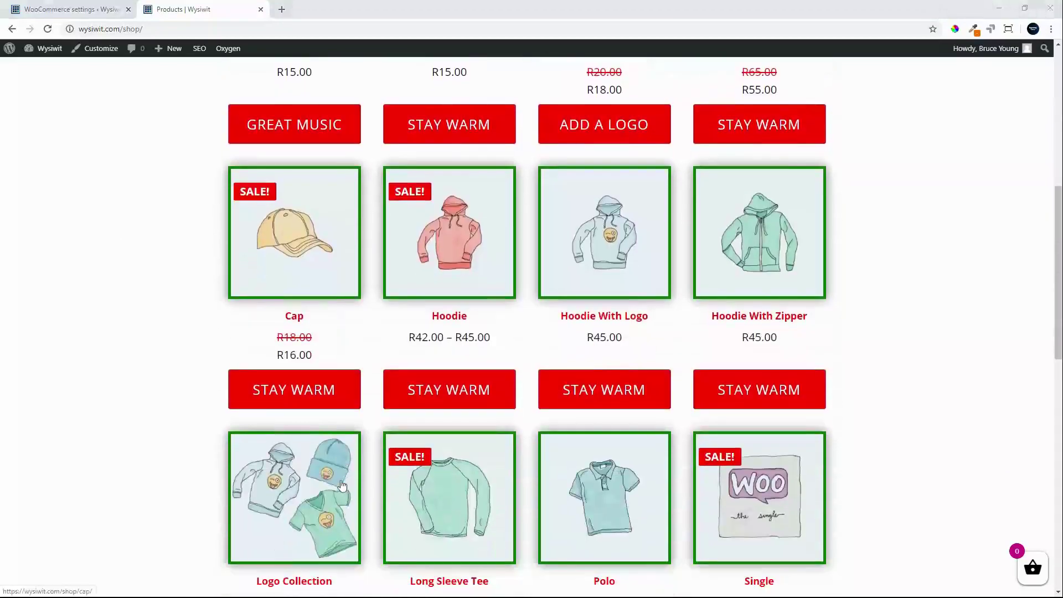
pyautogui.scroll(-3, 340, 484)
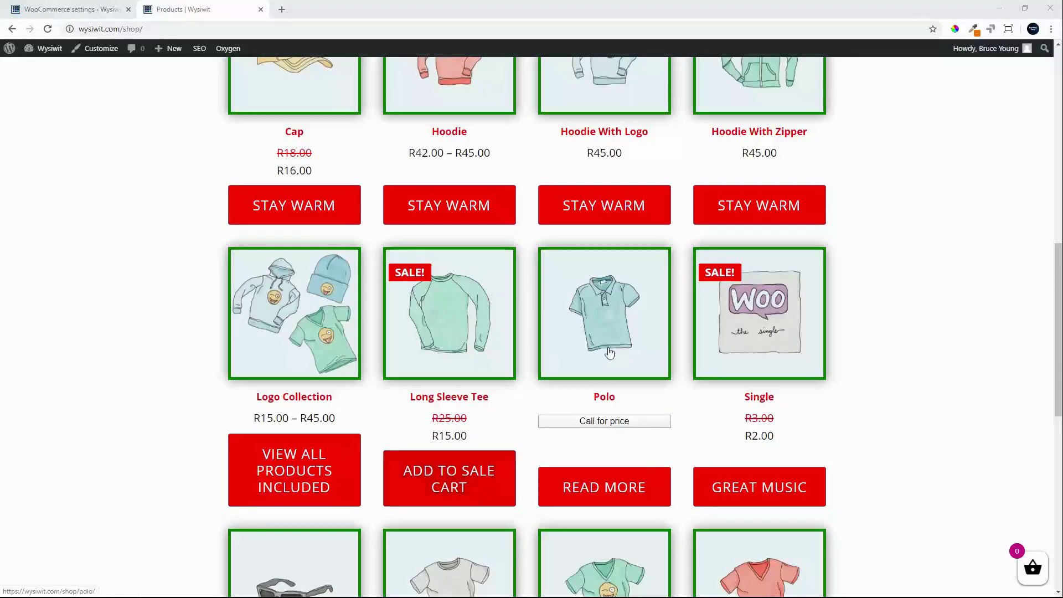
# Open the Polo product from the Long Sleeve Tee's Related products
pyautogui.click(458, 352)
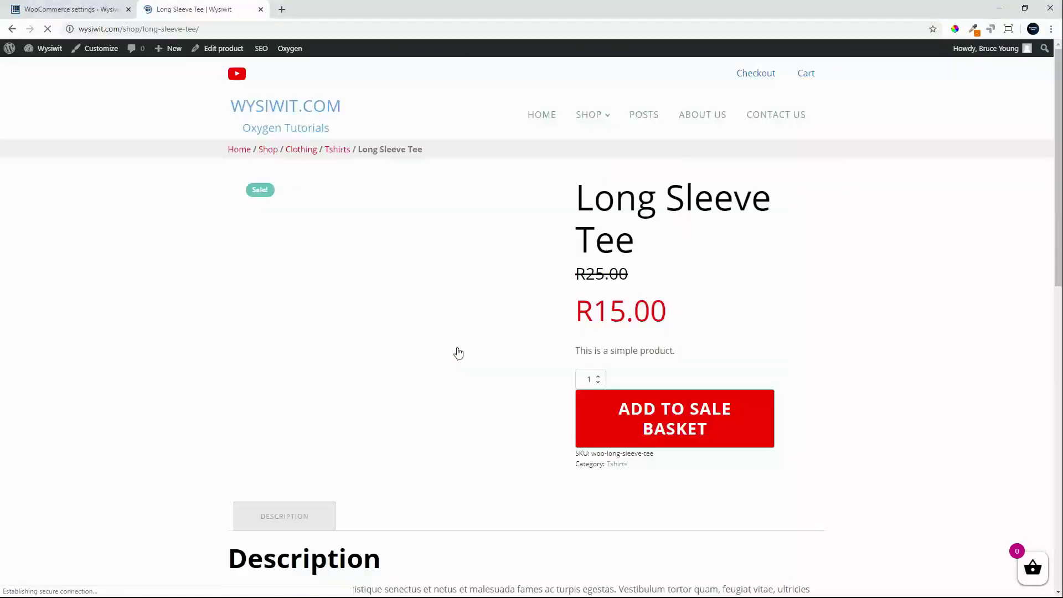
pyautogui.scroll(-8, 458, 352)
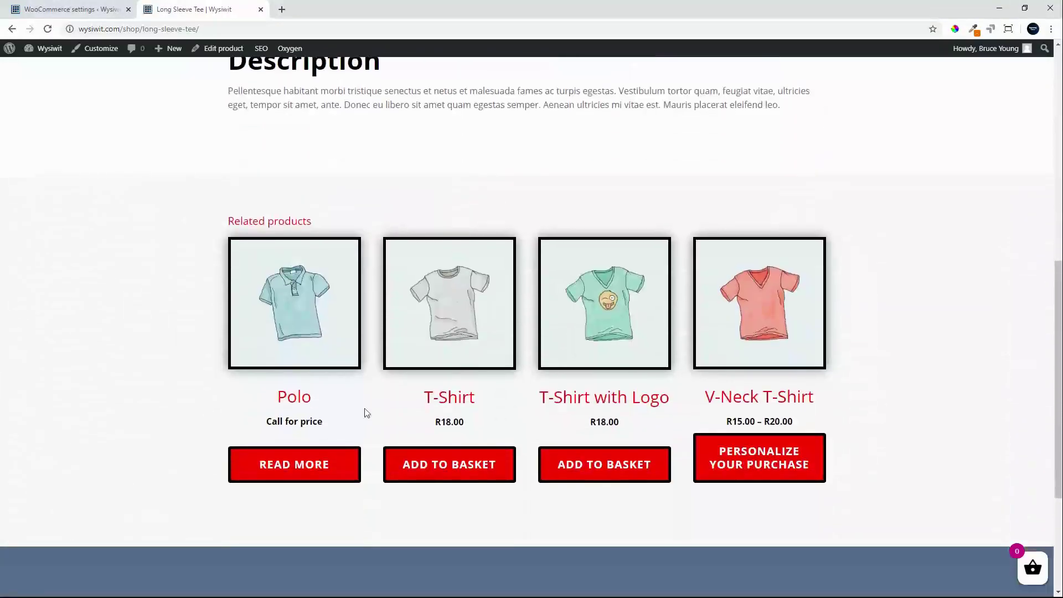
pyautogui.click(309, 425)
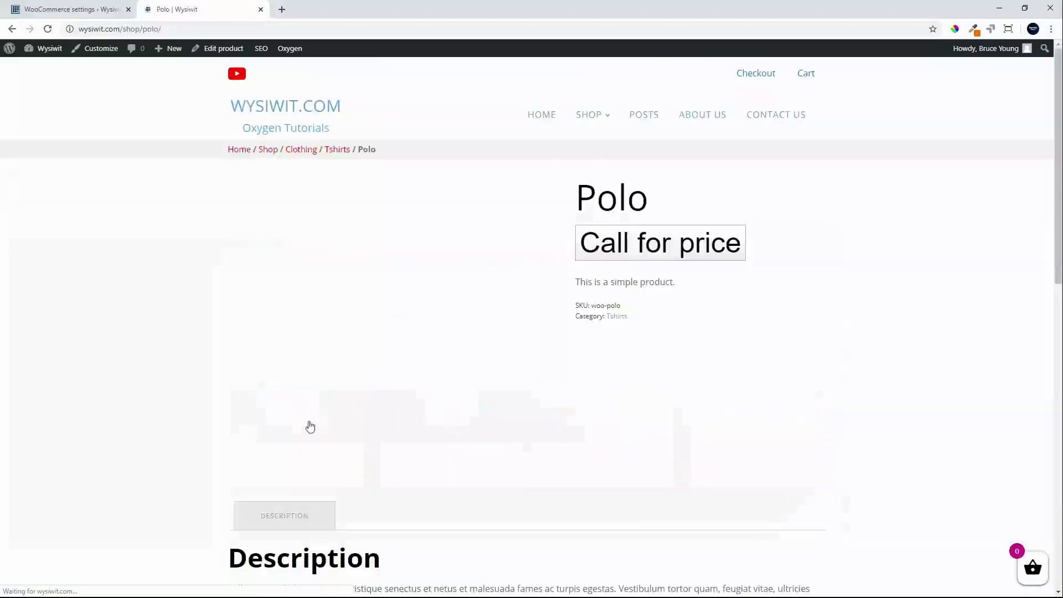
# Test Polo's Call for price phone link, then go back and reopen Polo
pyautogui.click(666, 254)
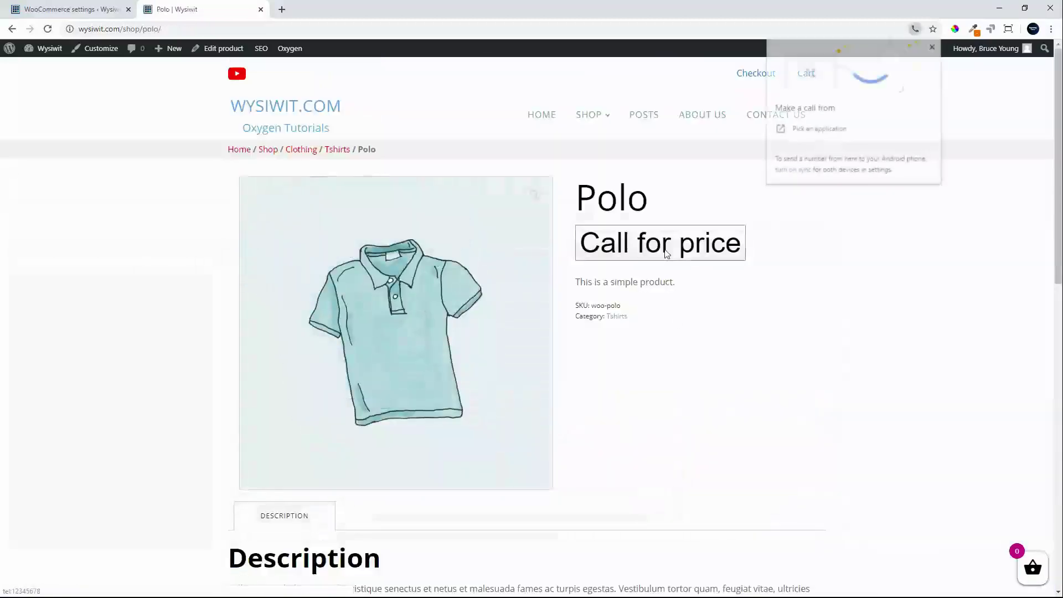
pyautogui.click(878, 308)
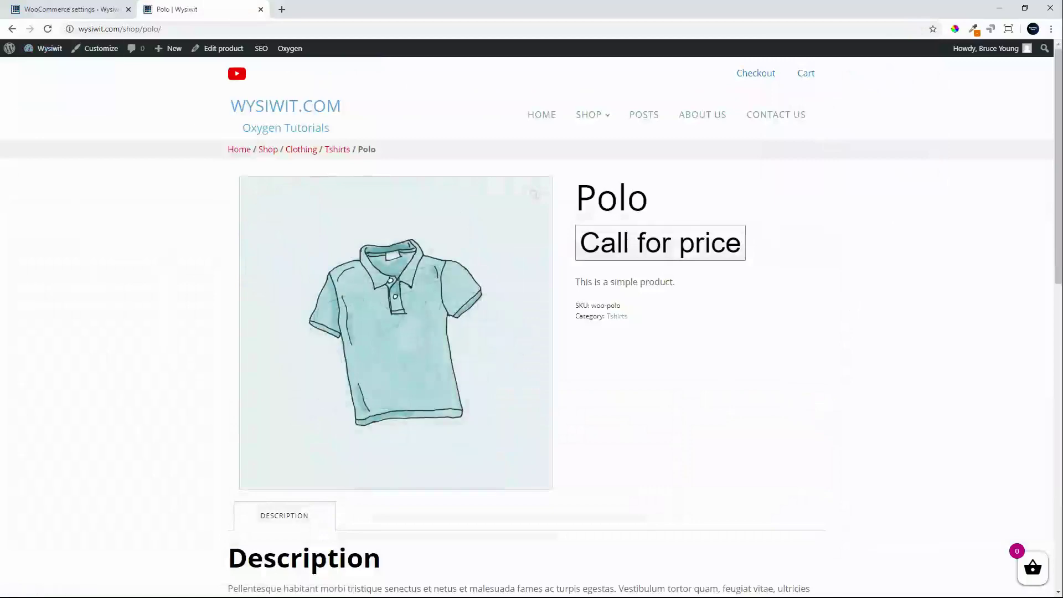
pyautogui.click(12, 29)
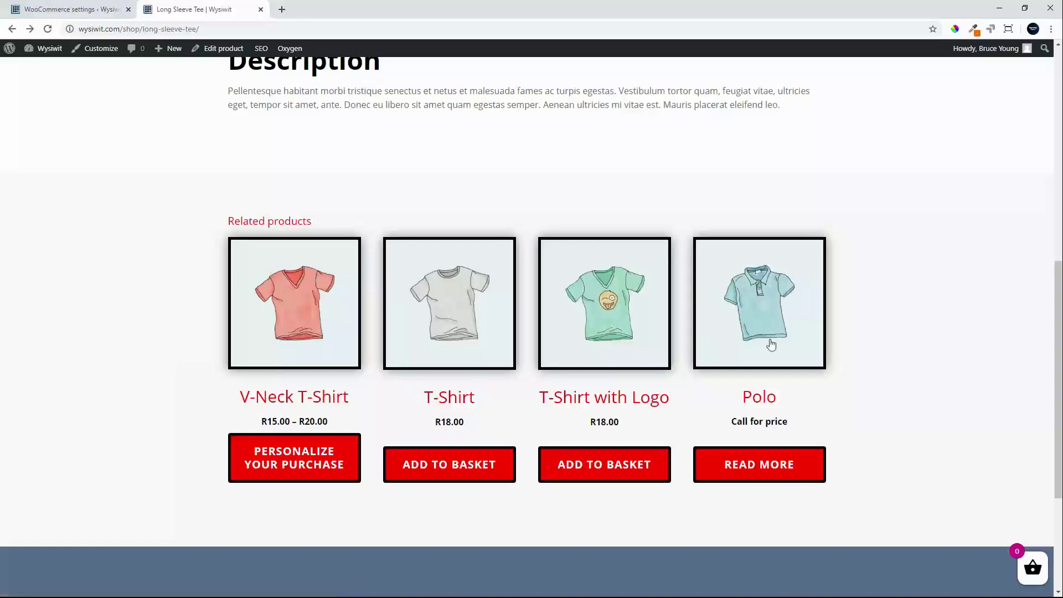
pyautogui.click(762, 420)
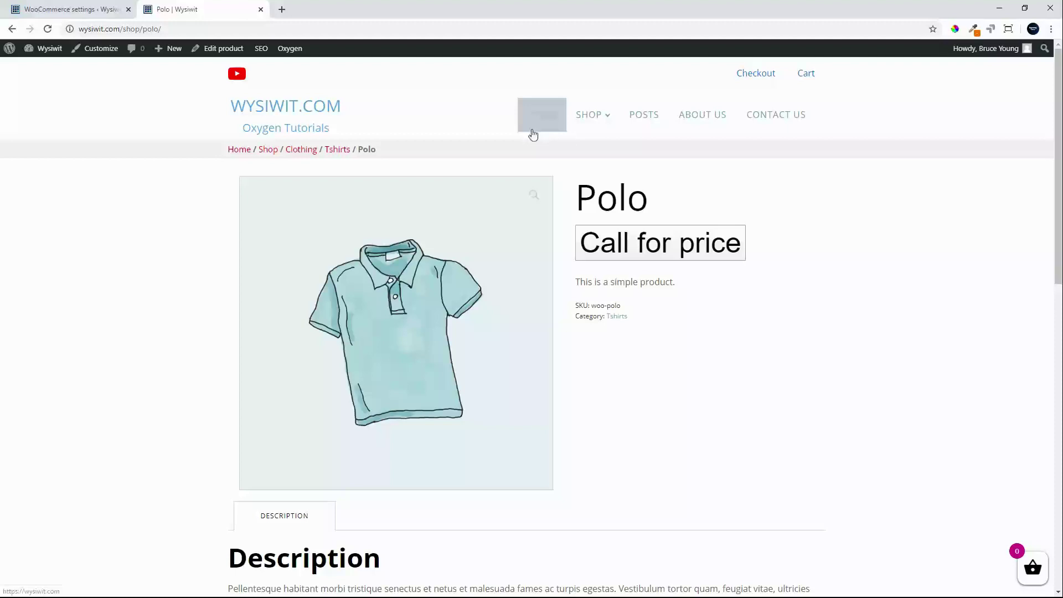
# Return to the Shop listing and scroll down through the product grid and back up
pyautogui.click(597, 119)
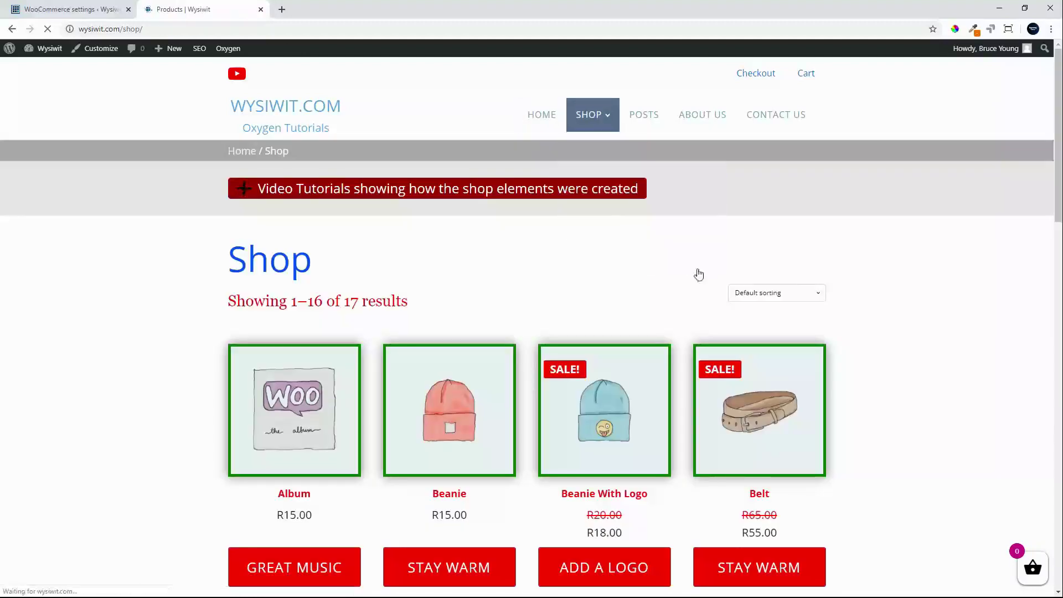
pyautogui.scroll(-1, 699, 274)
pyautogui.scroll(-12, 698, 274)
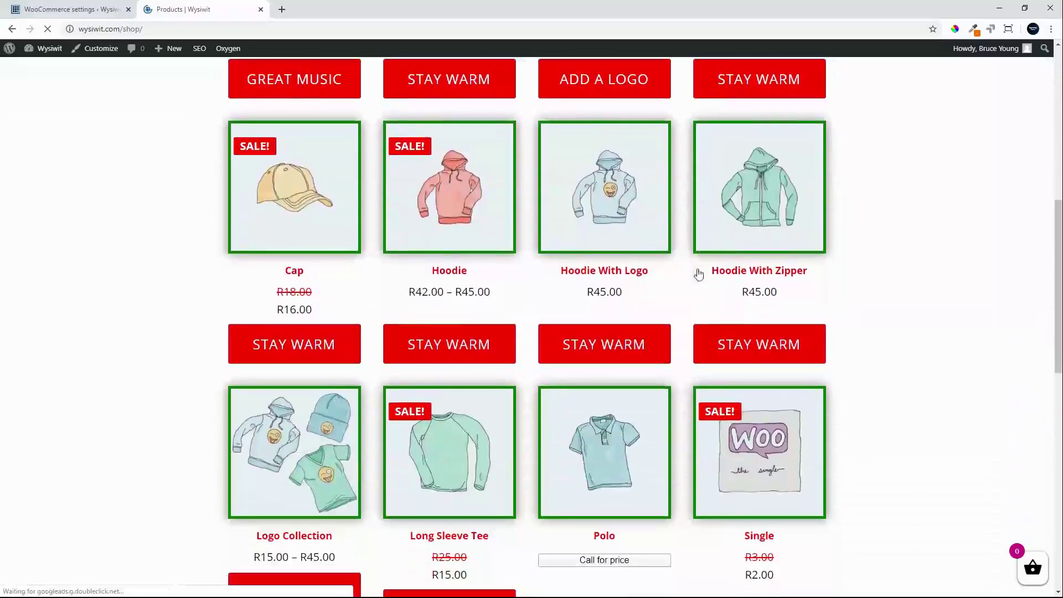
pyautogui.scroll(-3, 699, 274)
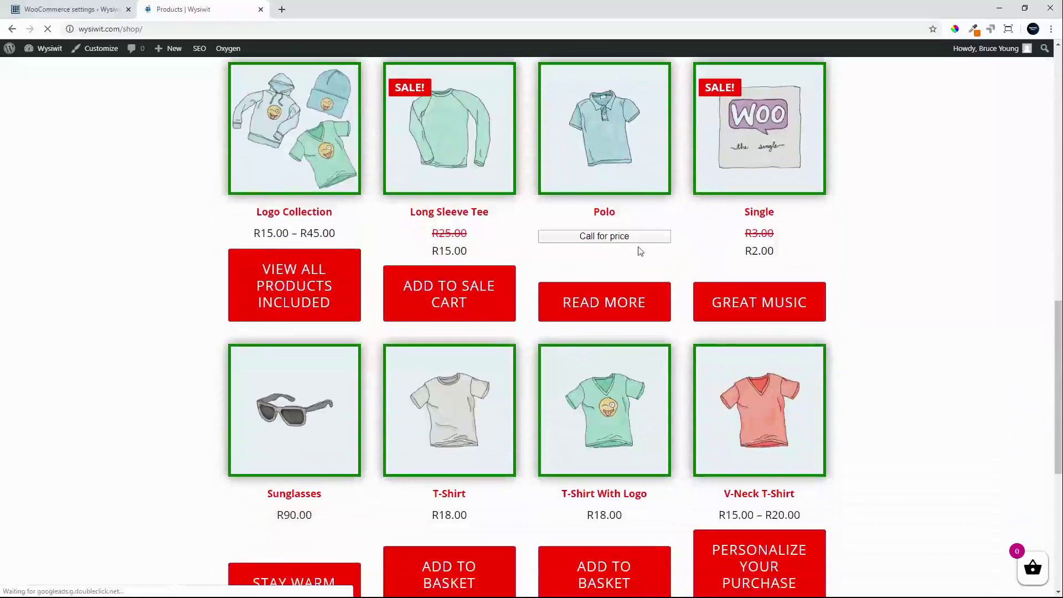
pyautogui.scroll(8, 665, 260)
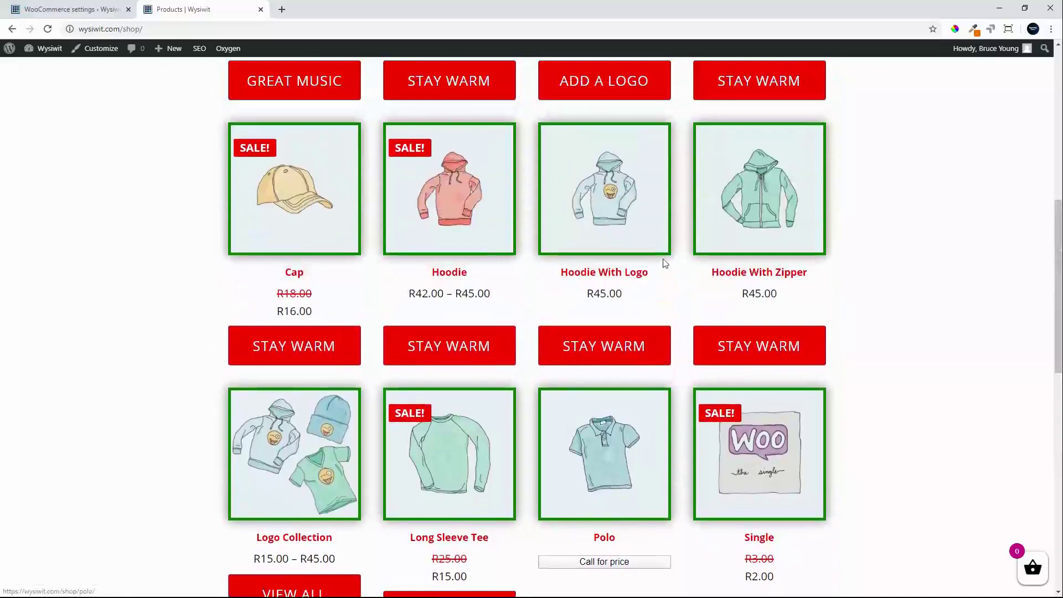
pyautogui.scroll(10, 665, 263)
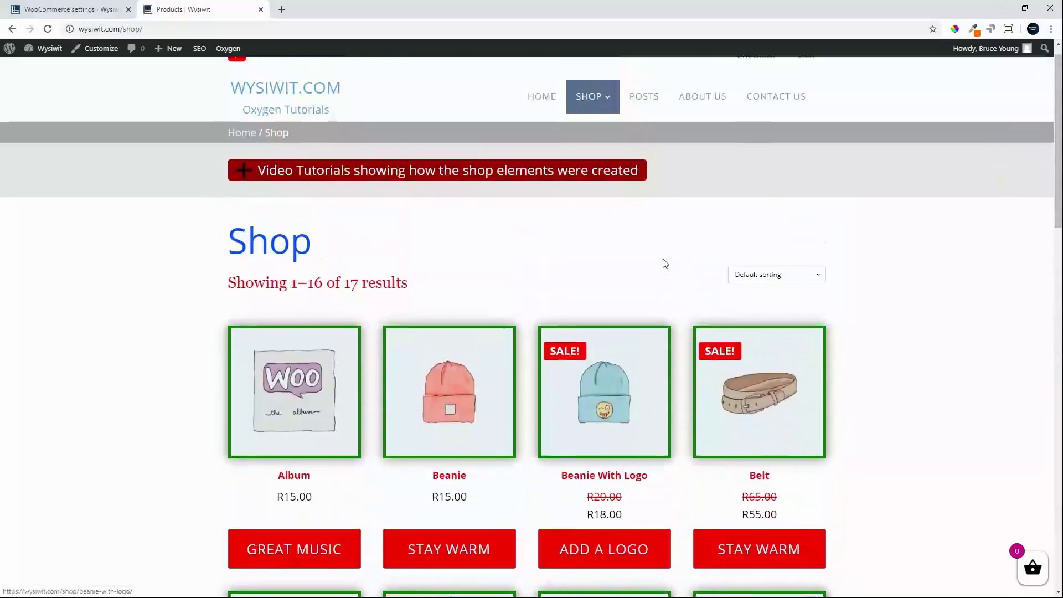
pyautogui.scroll(1, 665, 263)
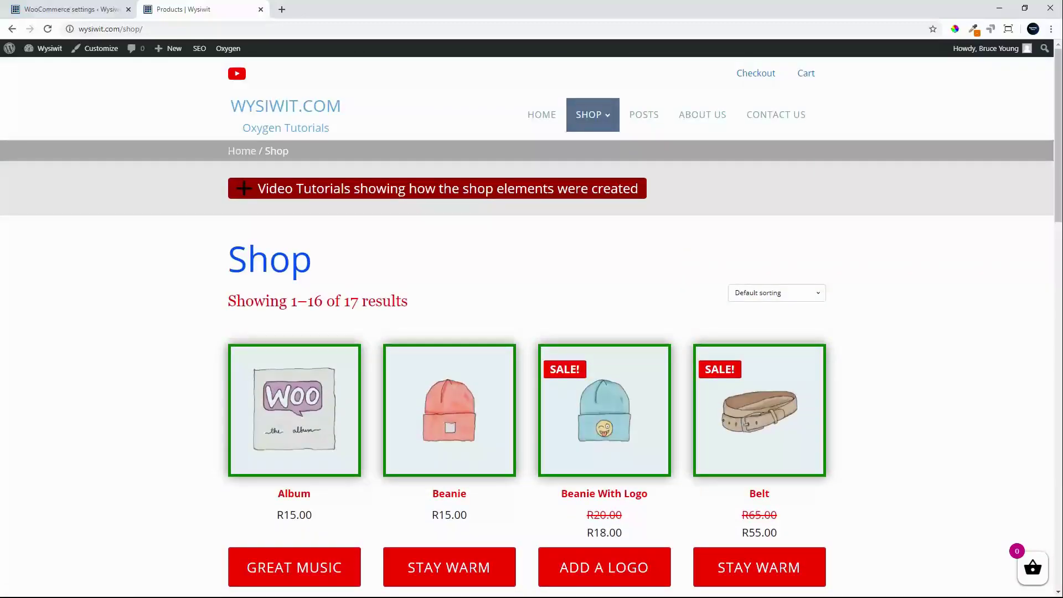